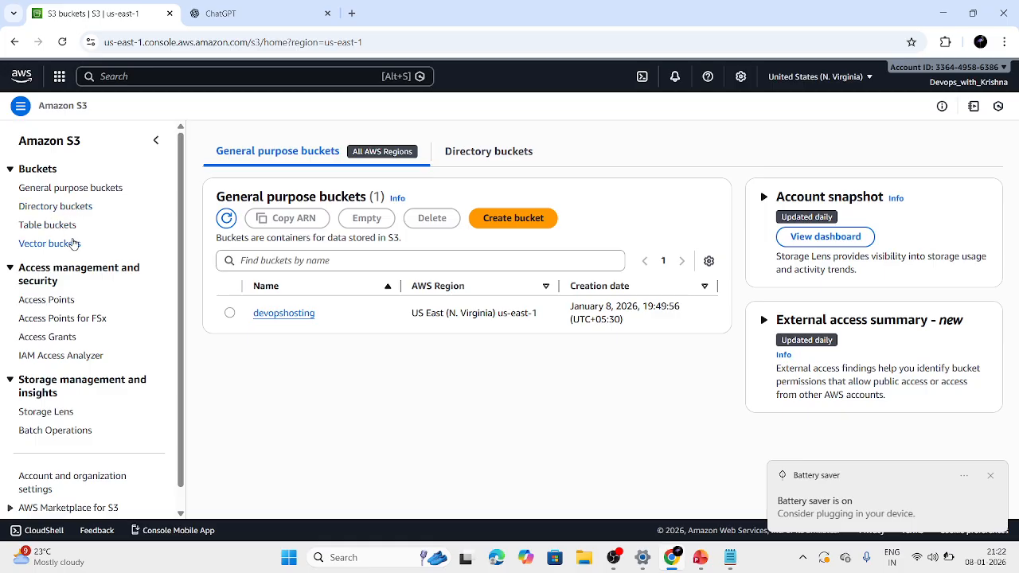
Start creating a new bucket from the general purpose buckets list, keeping the General purpose bucket type.
left_click(98, 192)
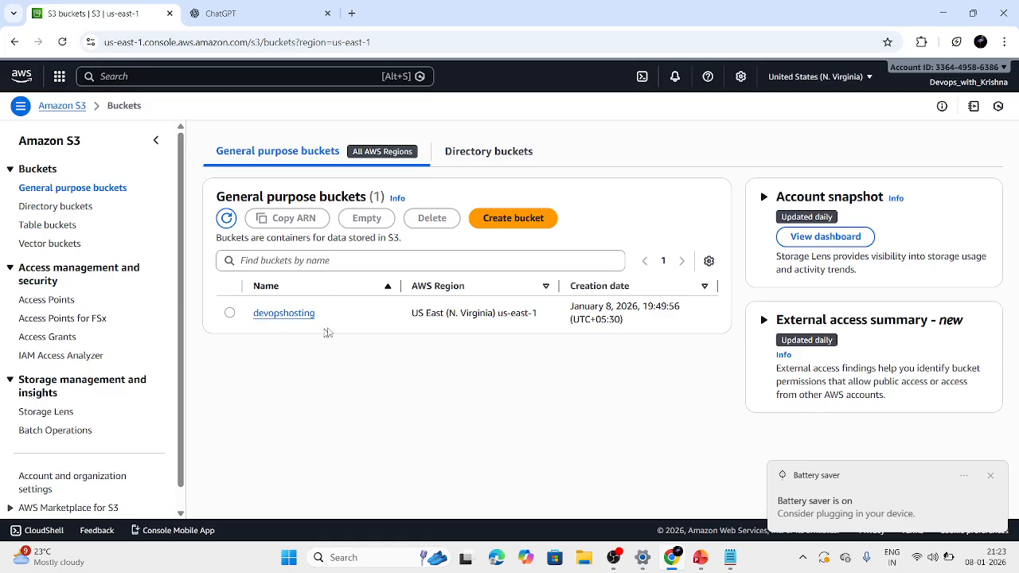
left_click(531, 227)
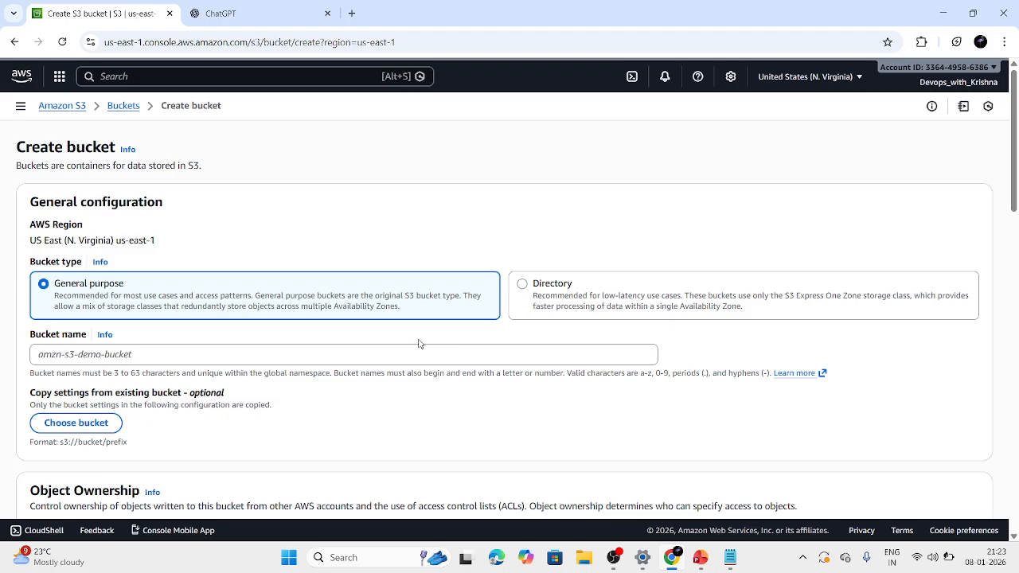
left_click(379, 360)
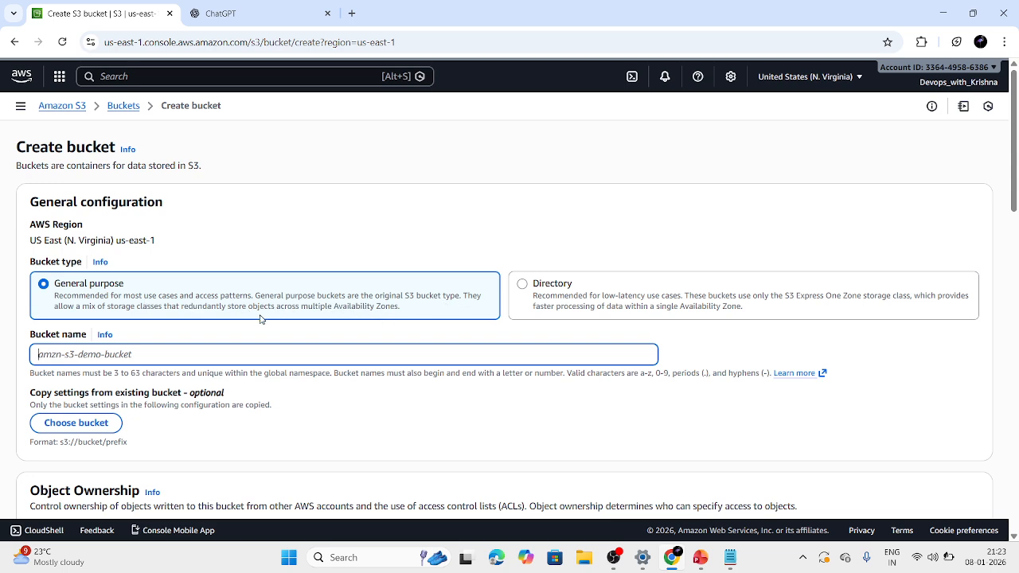
left_click(191, 343)
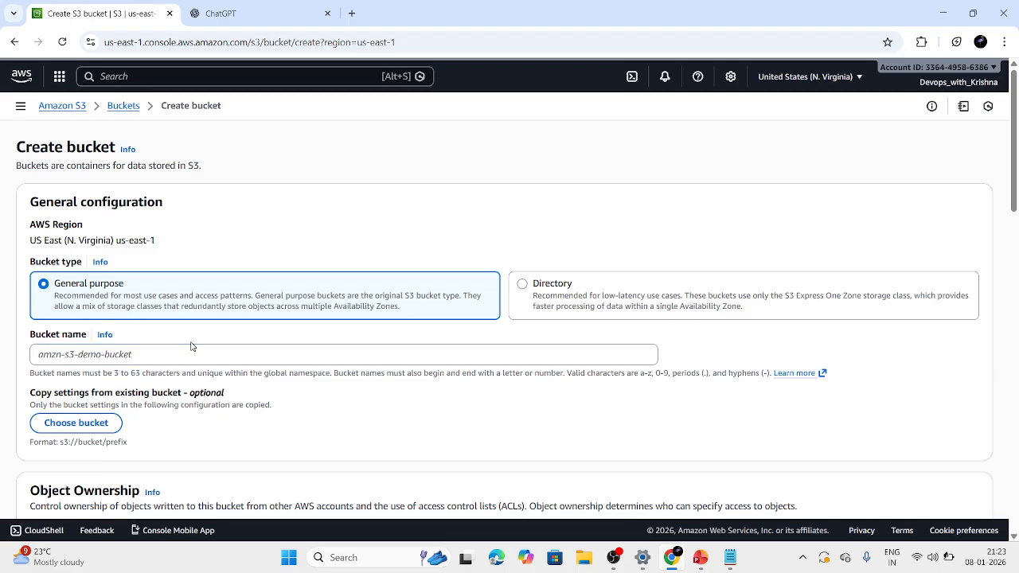
Read the help information on Object Ownership and close it.
scroll(191, 347, "down", 2)
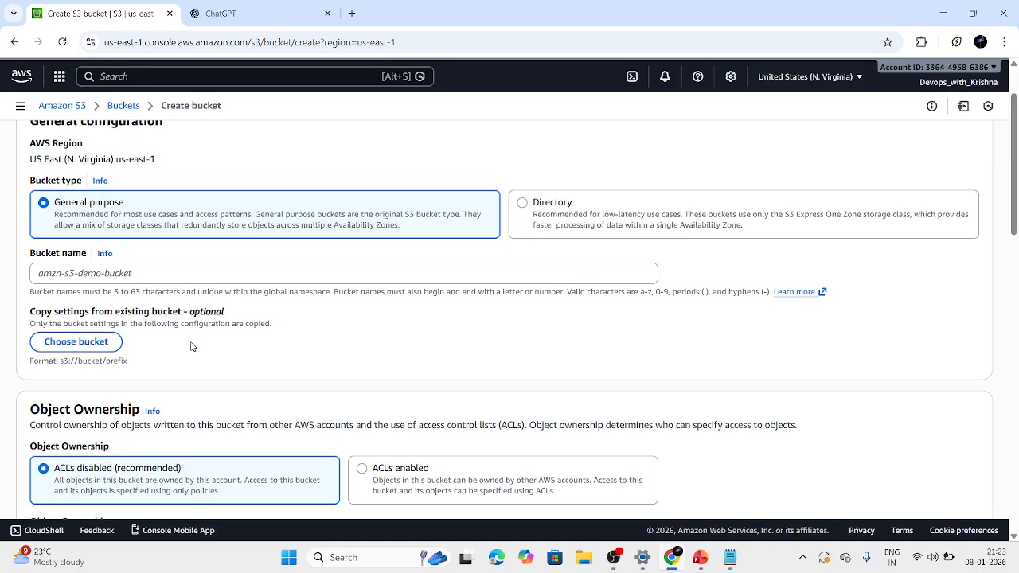
left_click(154, 413)
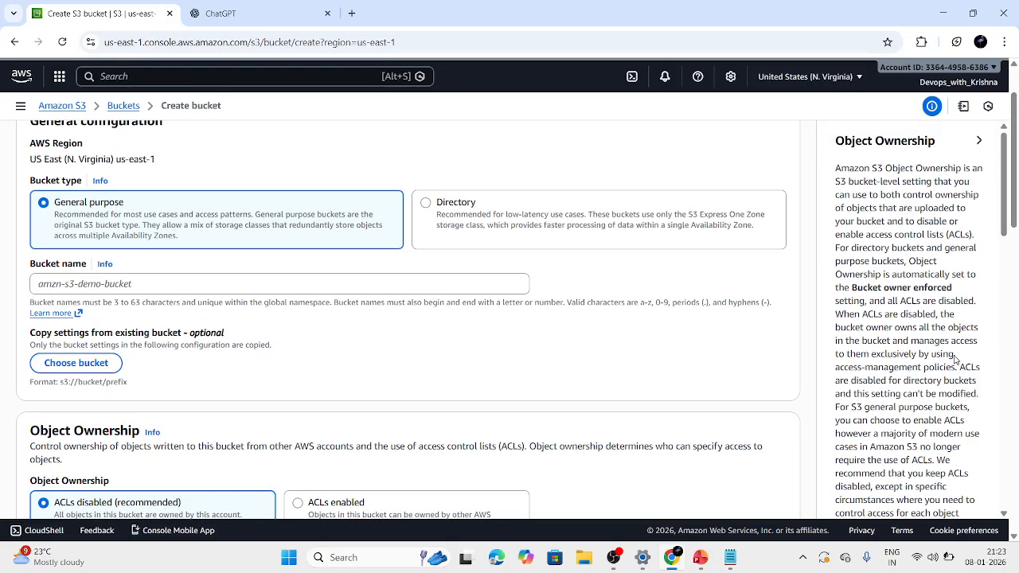
scroll(974, 351, "down", 10)
scroll(983, 137, "up", 10)
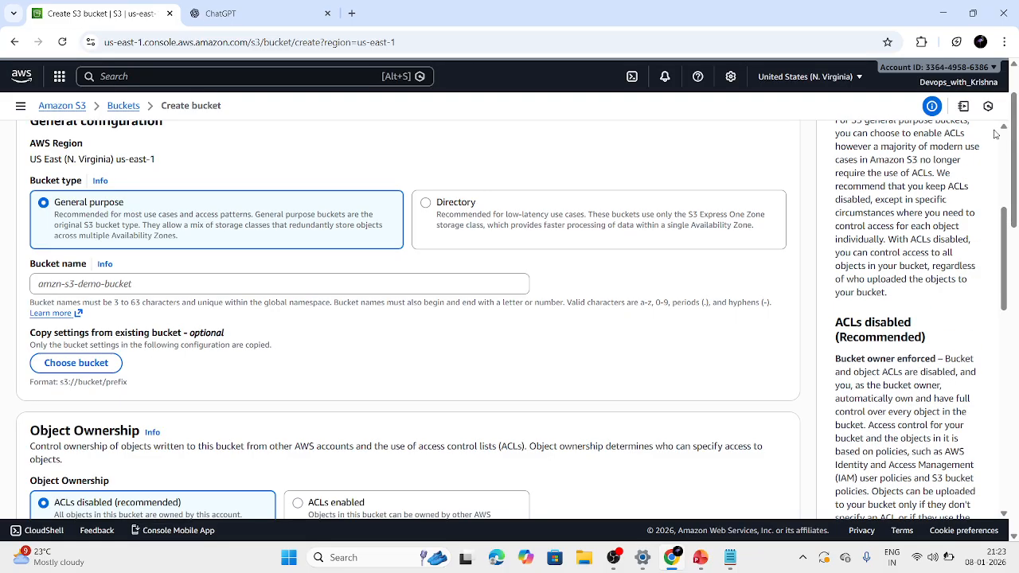
left_click(980, 141)
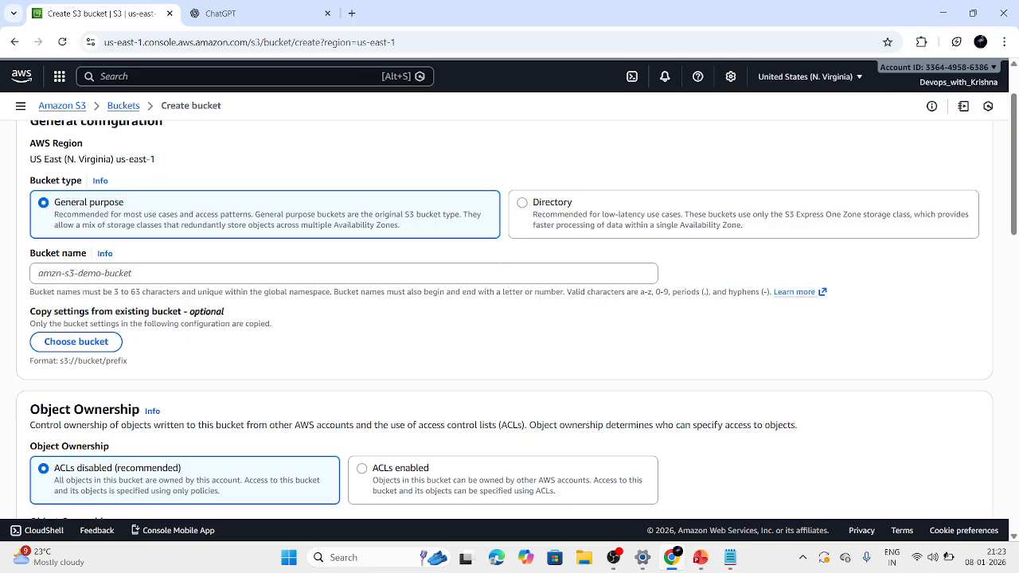
Name the new bucket webserverhosting.
left_click(263, 273)
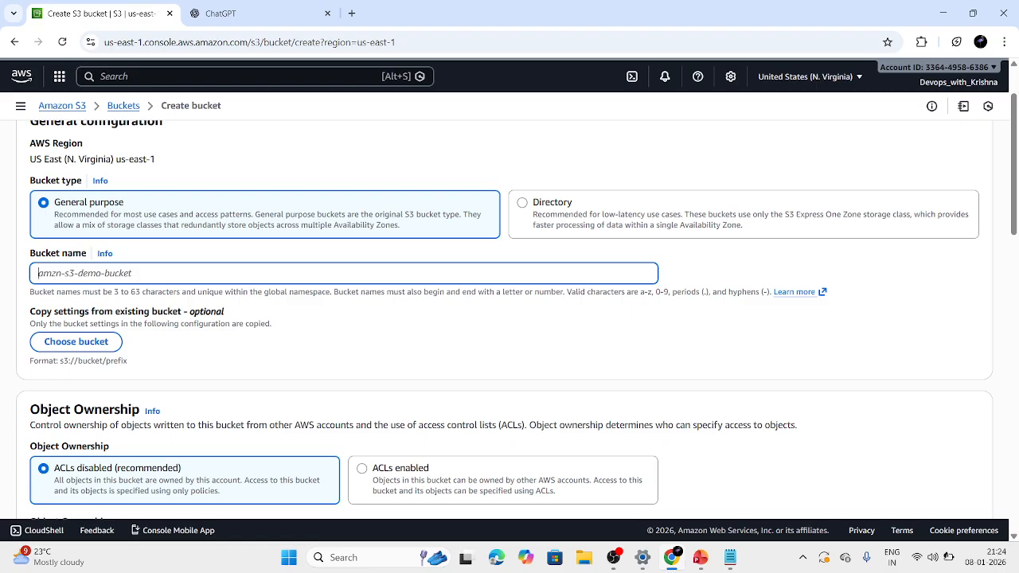
type("s")
key("BackSpace")
type("webserverhosting")
Turn off Block all public access for the bucket and acknowledge that its contents might become public.
scroll(94, 360, "down", 1)
scroll(93, 360, "down", 1)
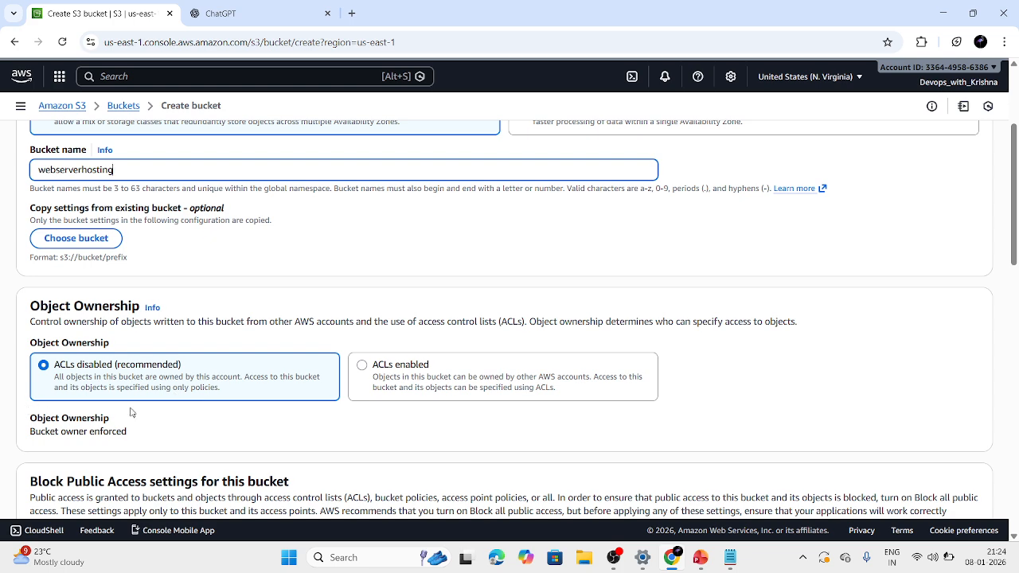
scroll(131, 411, "down", 3)
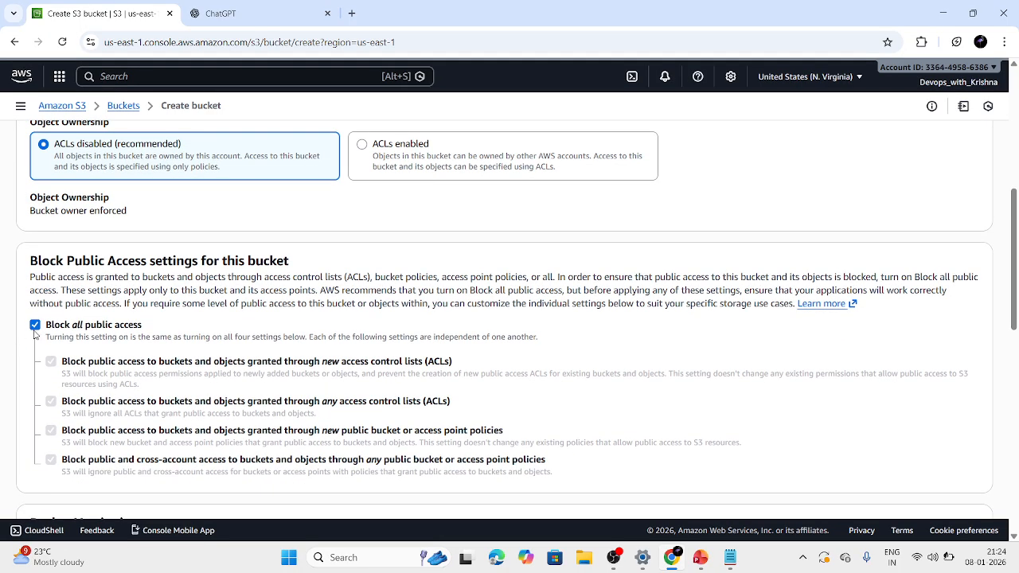
left_click(36, 328)
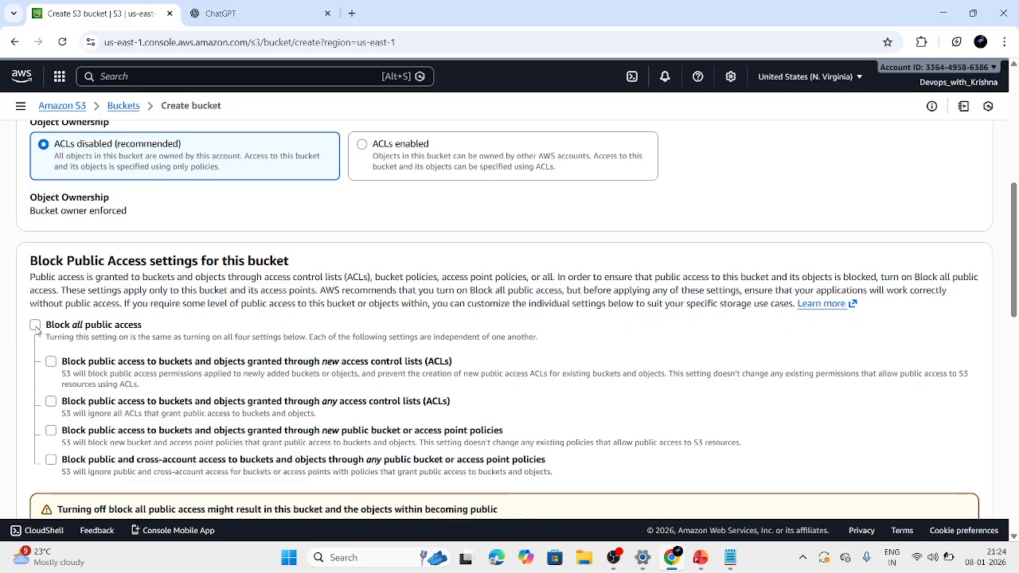
scroll(36, 330, "down", 2)
left_click(63, 388)
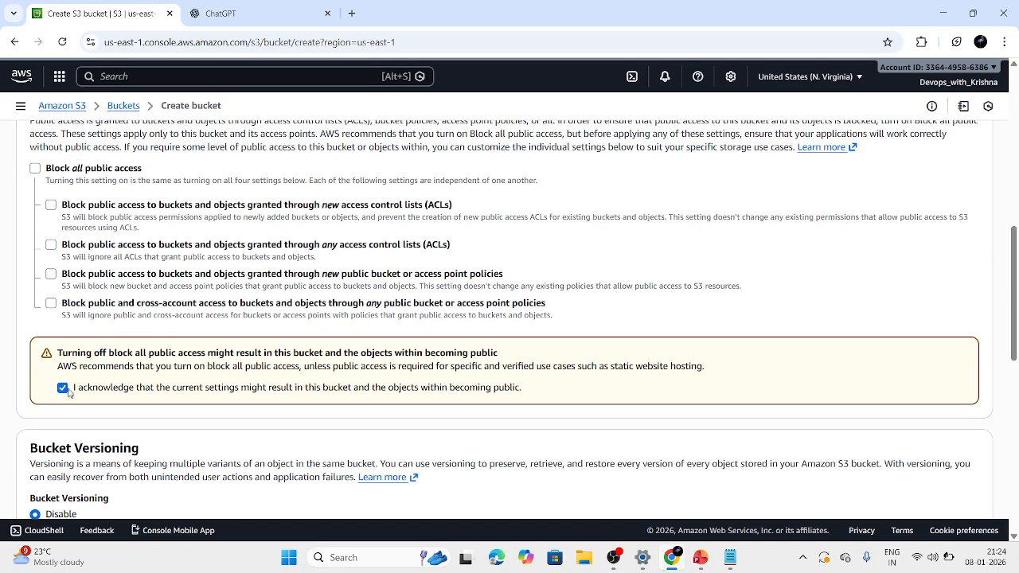
Enable Bucket Versioning and try to create the bucket with the default SSE-S3 encryption.
scroll(126, 387, "down", 2)
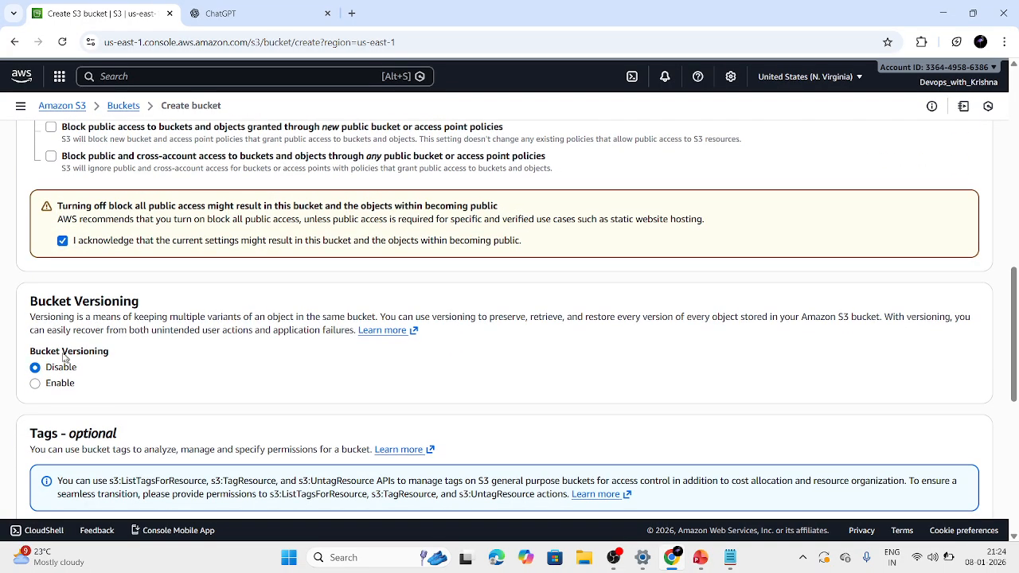
left_click(35, 383)
scroll(147, 381, "down", 2)
scroll(146, 382, "down", 3)
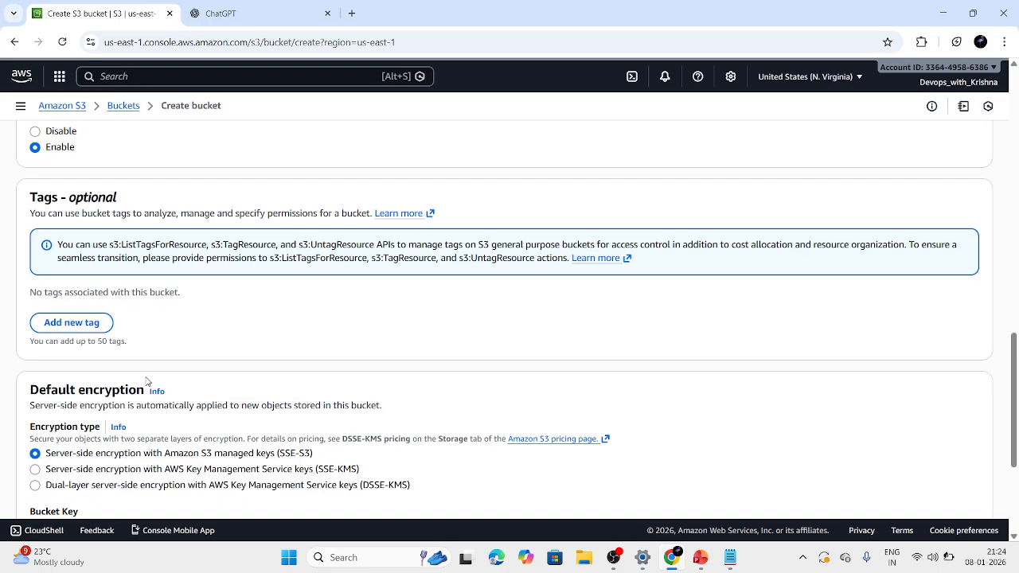
scroll(146, 382, "down", 1)
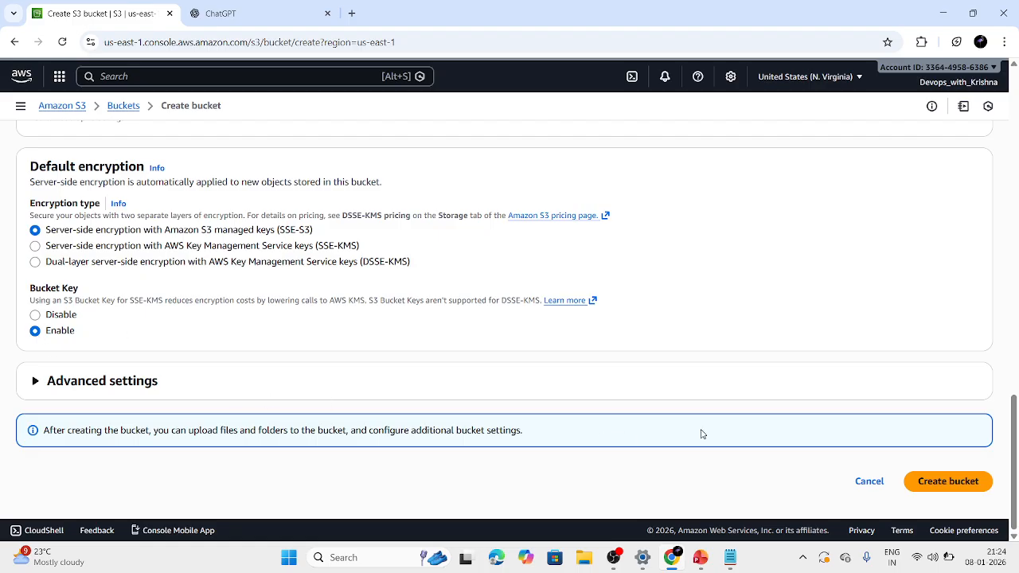
left_click(976, 483)
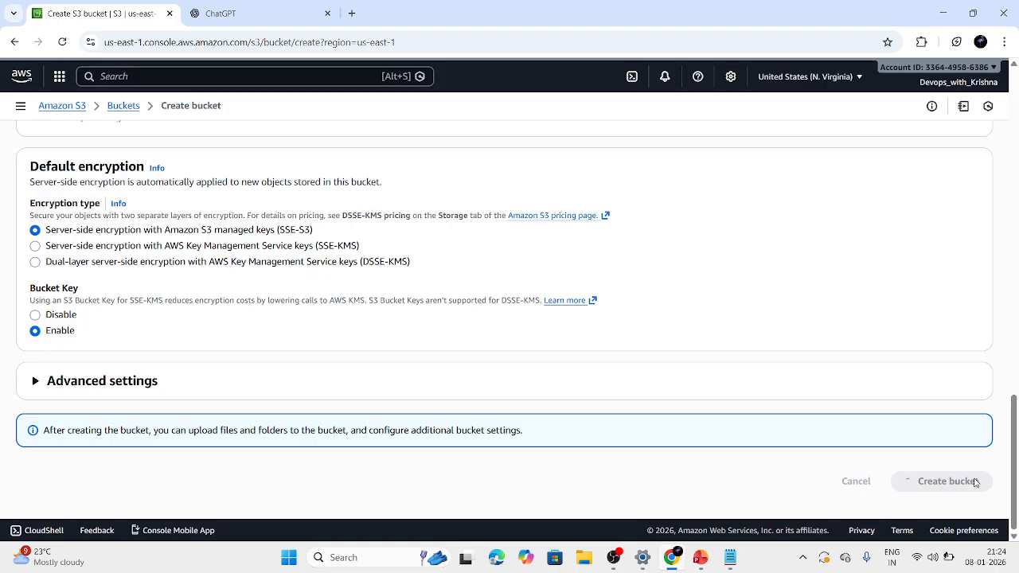
scroll(903, 432, "up", 15)
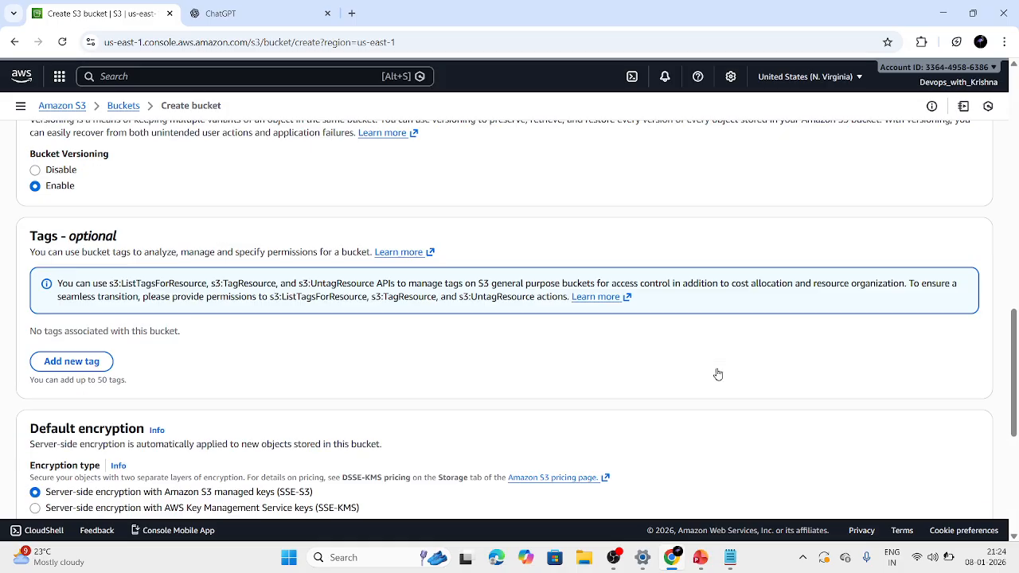
scroll(718, 372, "up", 2)
scroll(718, 373, "down", 15)
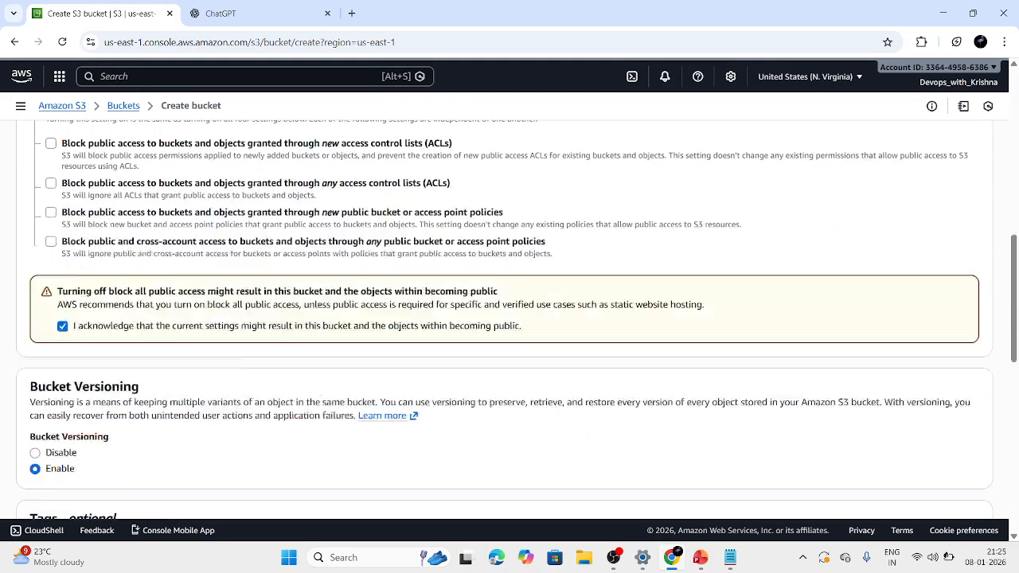
scroll(718, 373, "down", 5)
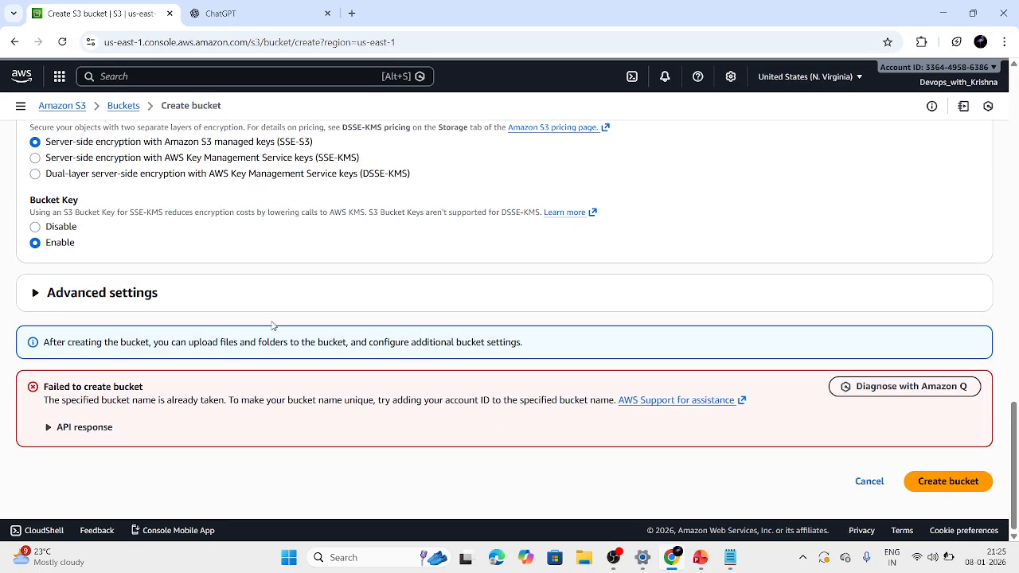
Append the account owner's first name to the bucket name webserverhosting and create the bucket.
scroll(272, 326, "up", 15)
scroll(273, 327, "up", 3)
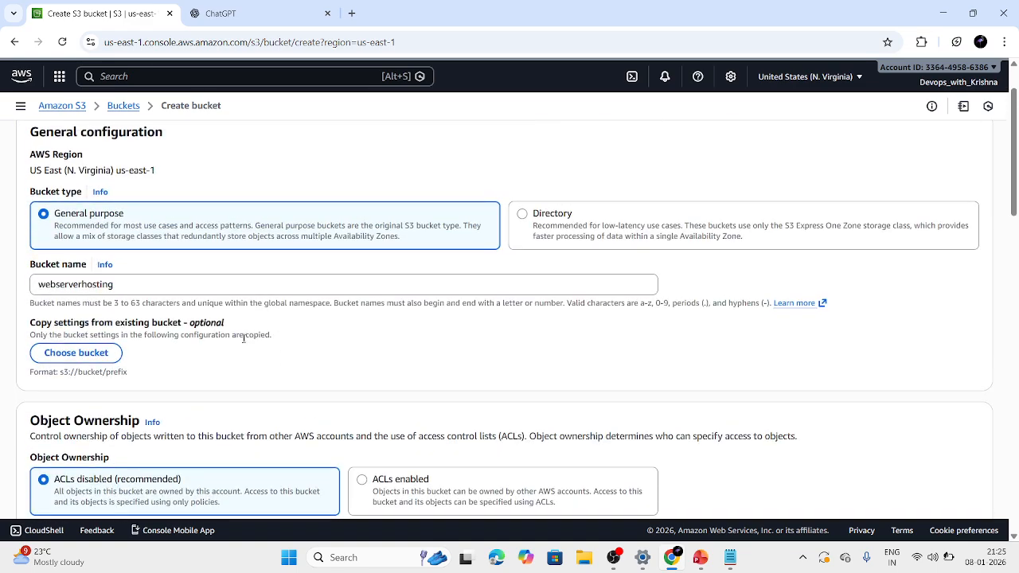
left_click(115, 284)
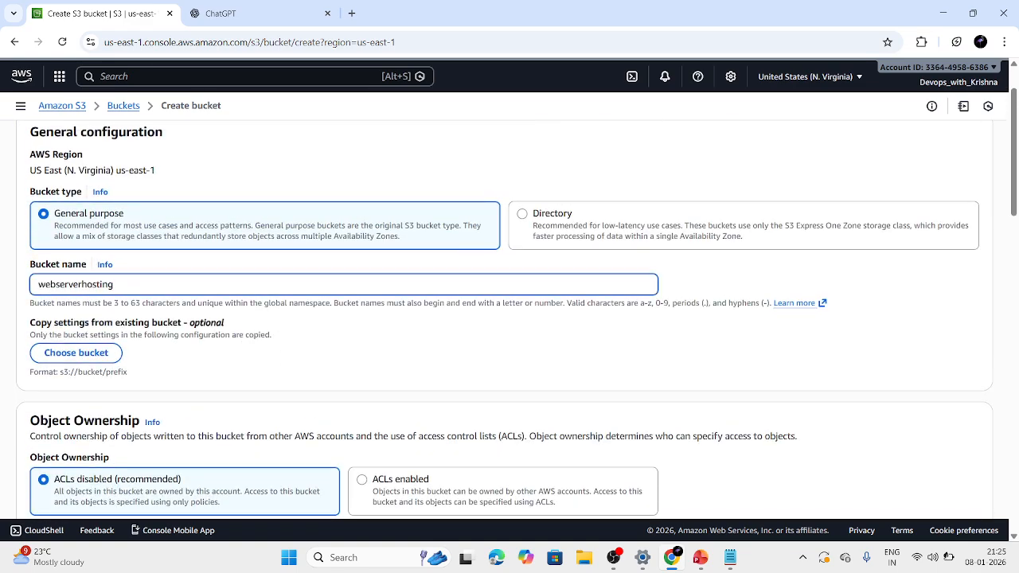
type("krishna")
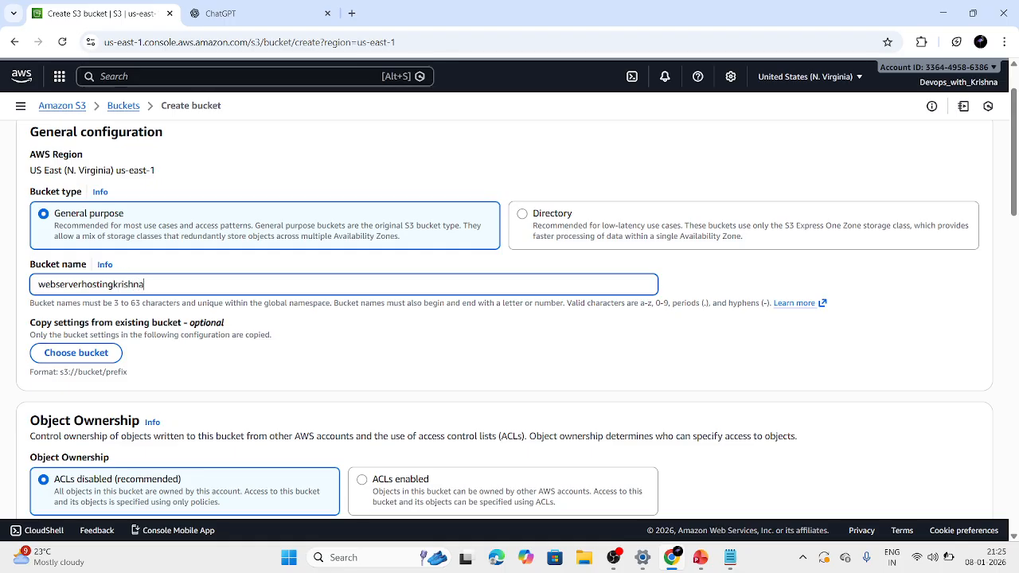
key("Return")
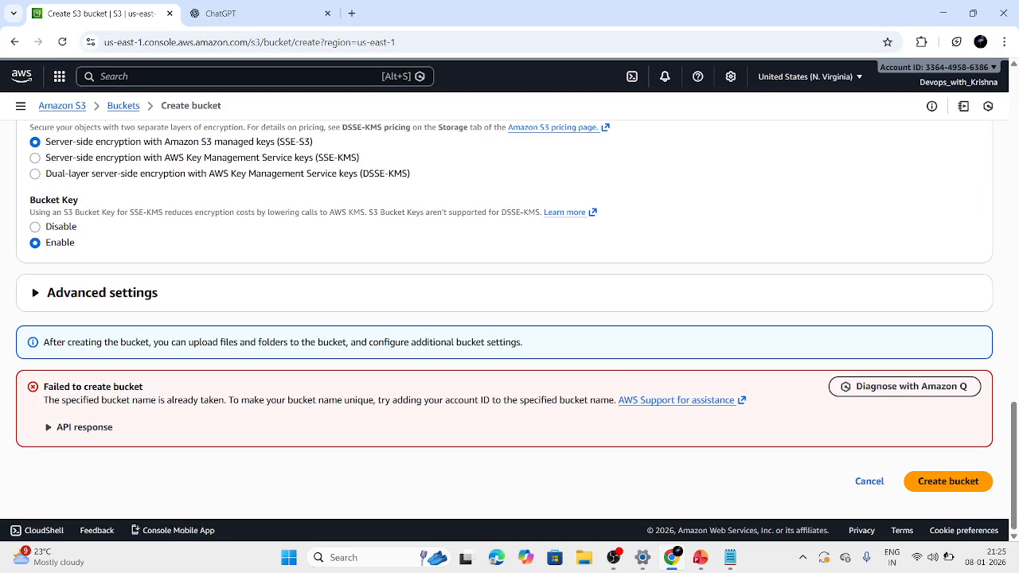
left_click(947, 482)
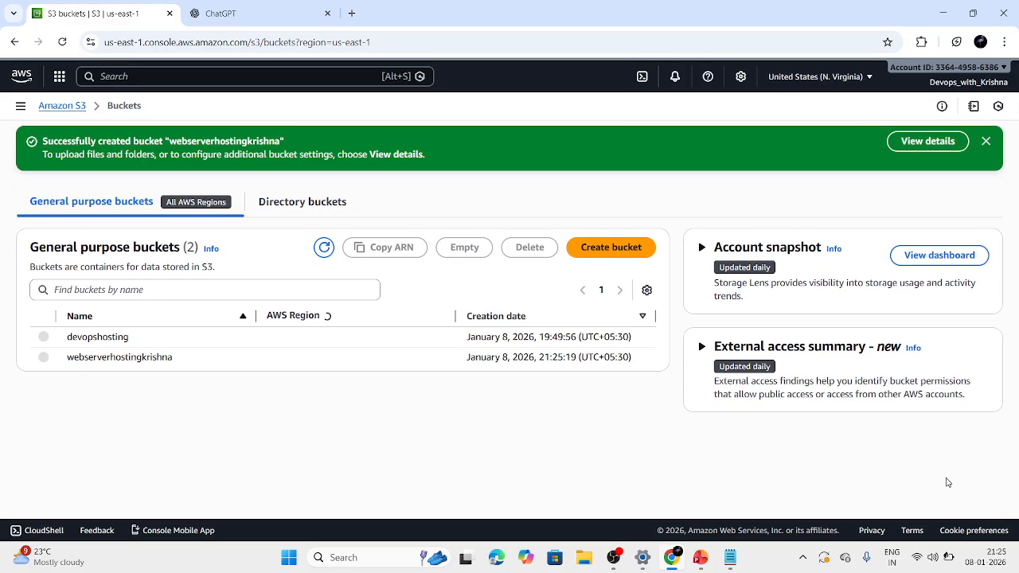
Open the newly created bucket and look through its metadata and properties.
left_click(166, 360)
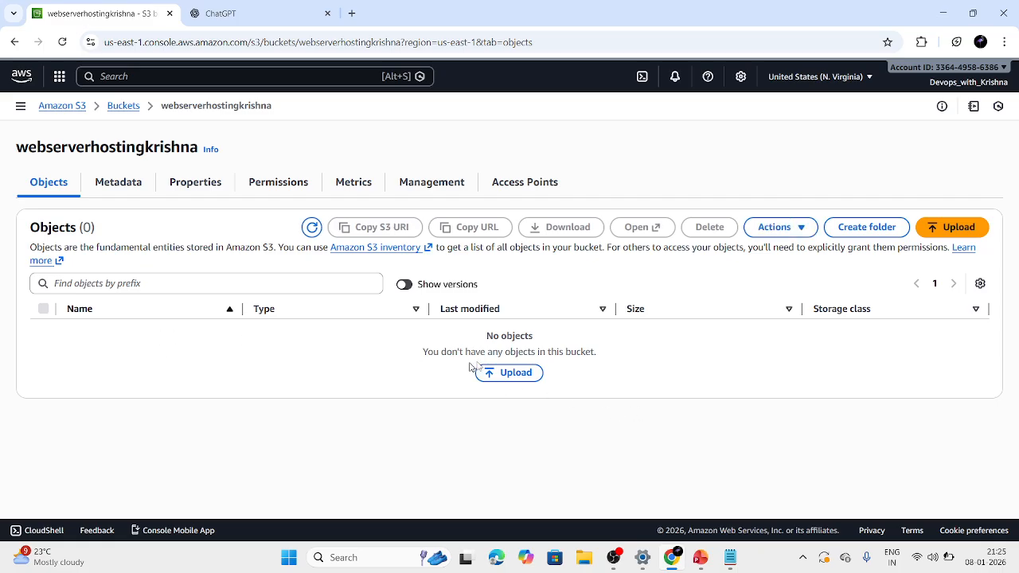
left_click(109, 190)
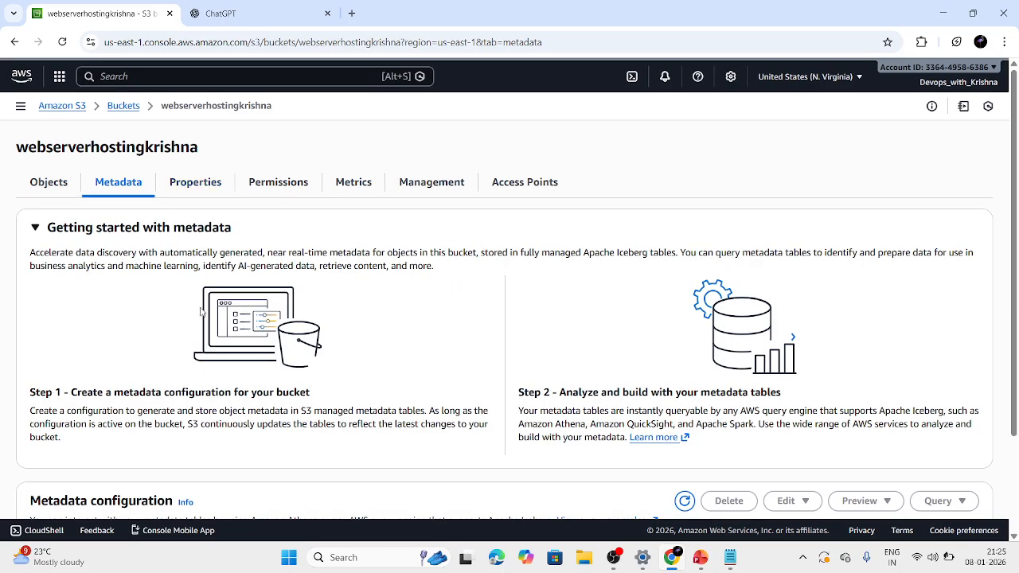
scroll(202, 313, "down", 3)
scroll(214, 156, "up", 3)
left_click(199, 182)
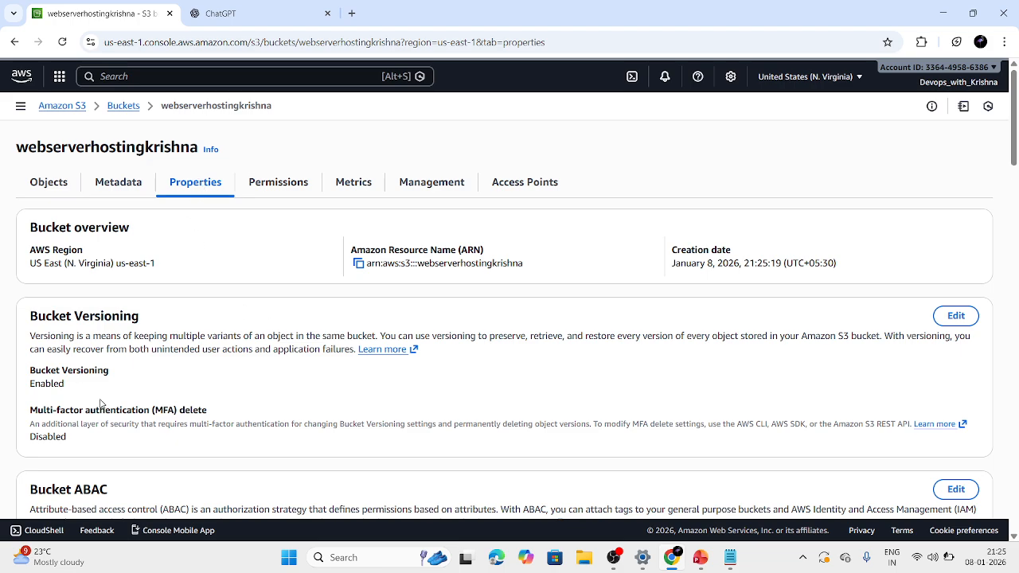
scroll(101, 404, "down", 15)
scroll(102, 403, "down", 8)
scroll(102, 404, "up", 20)
Review the bucket's permissions, including public access and bucket policy, and its lifecycle and replication rules.
left_click(278, 183)
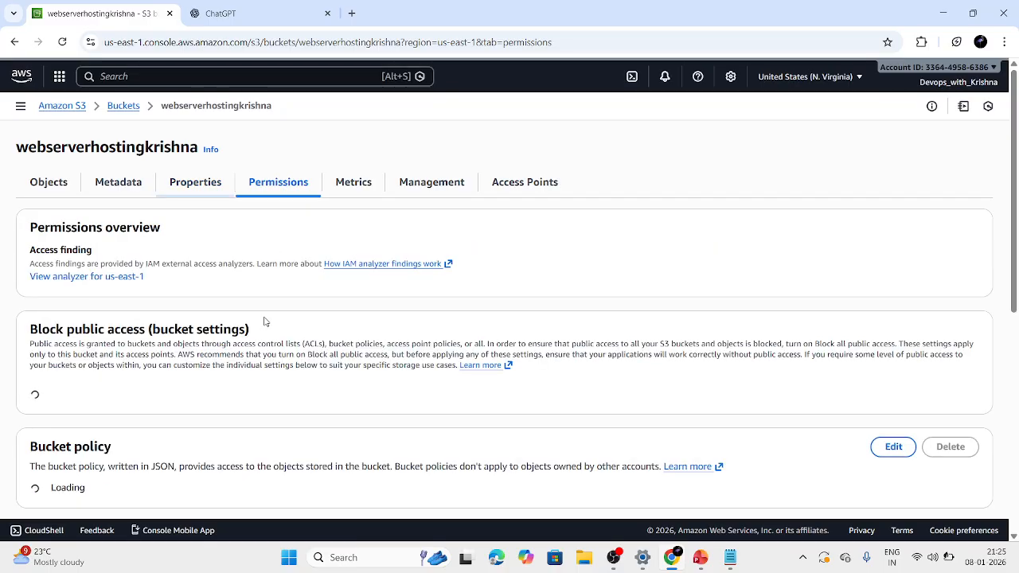
scroll(265, 321, "down", 4)
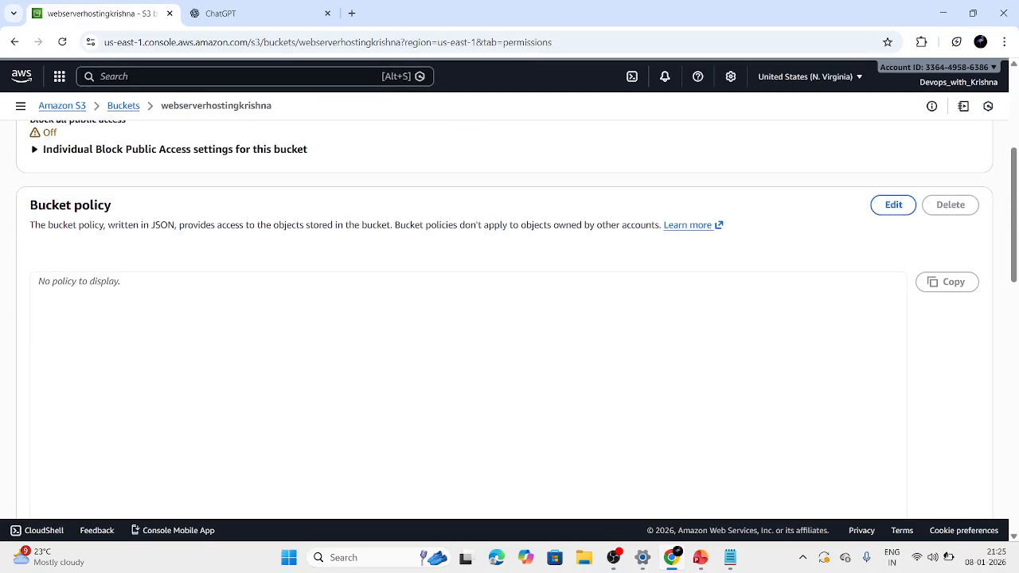
scroll(116, 285, "up", 1)
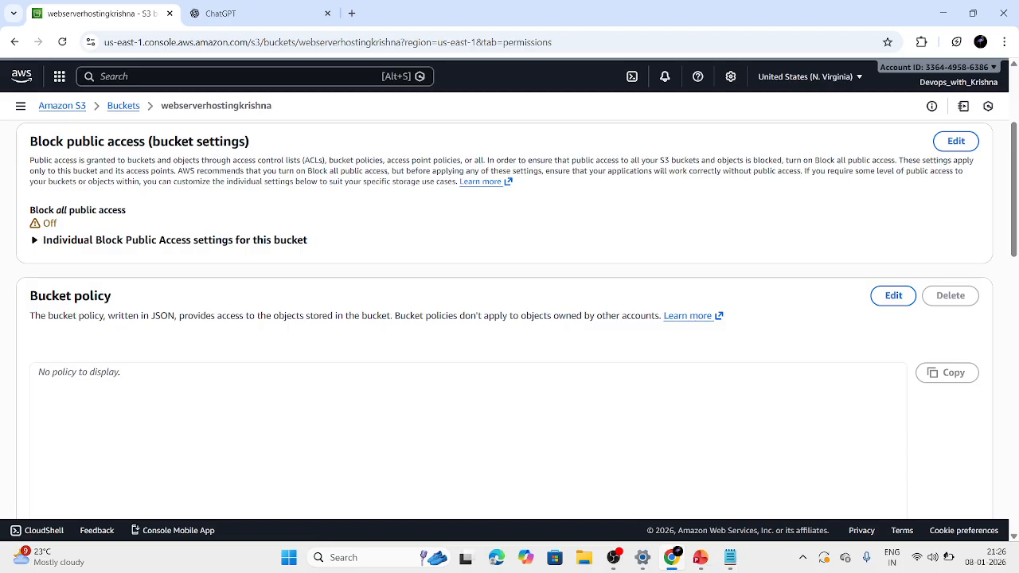
left_click(468, 440)
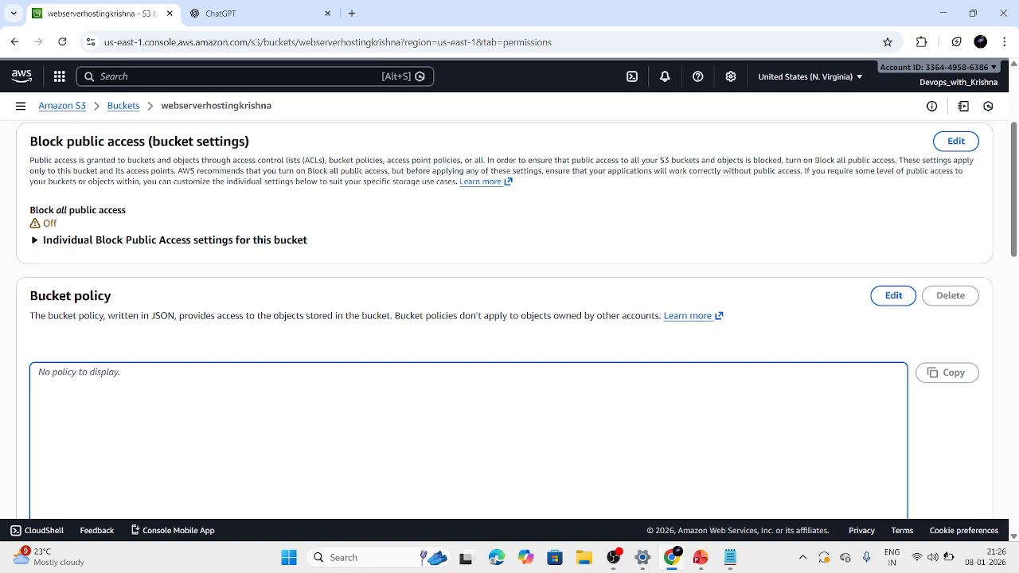
scroll(183, 316, "up", 3)
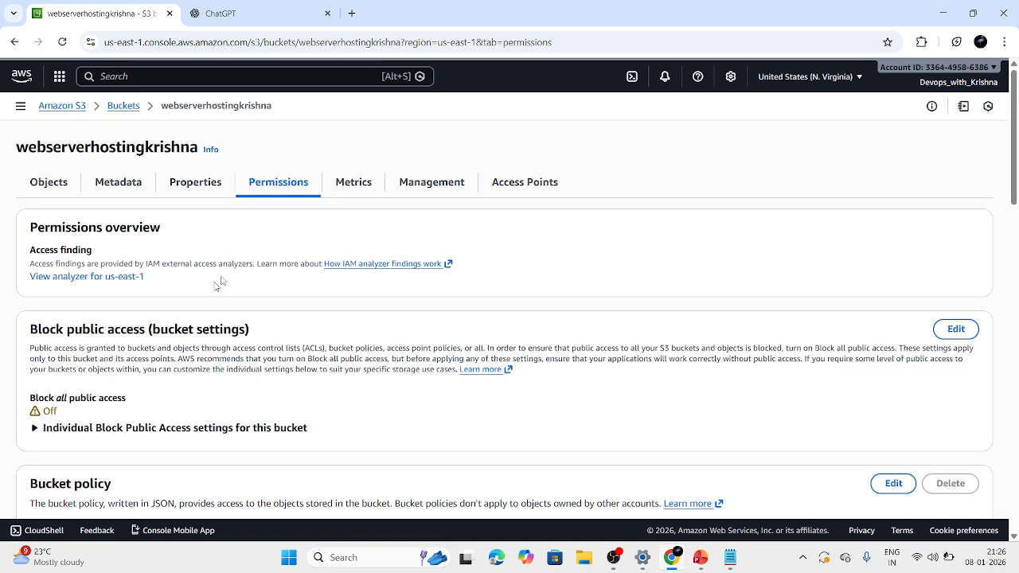
left_click(439, 183)
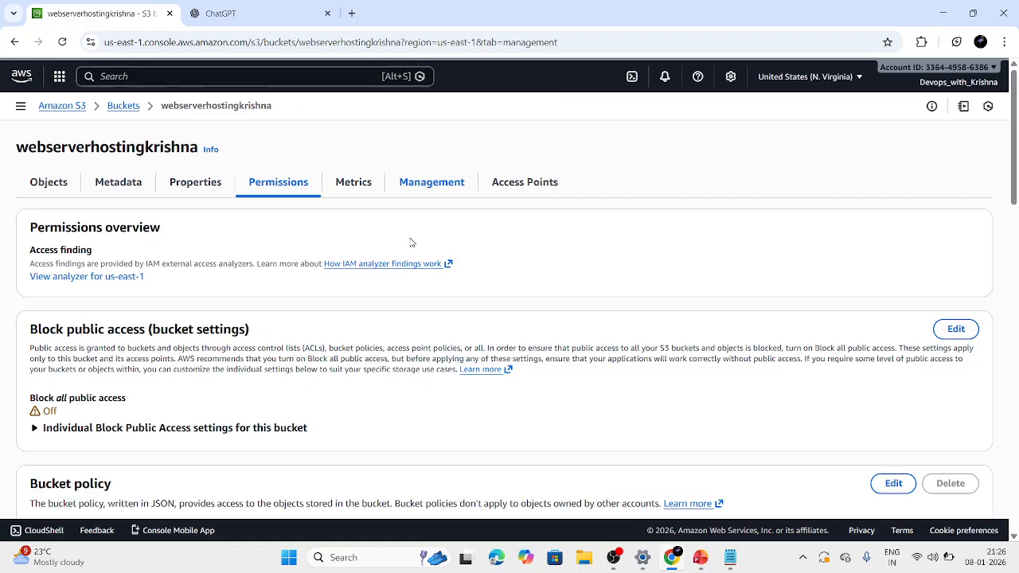
scroll(410, 241, "down", 1)
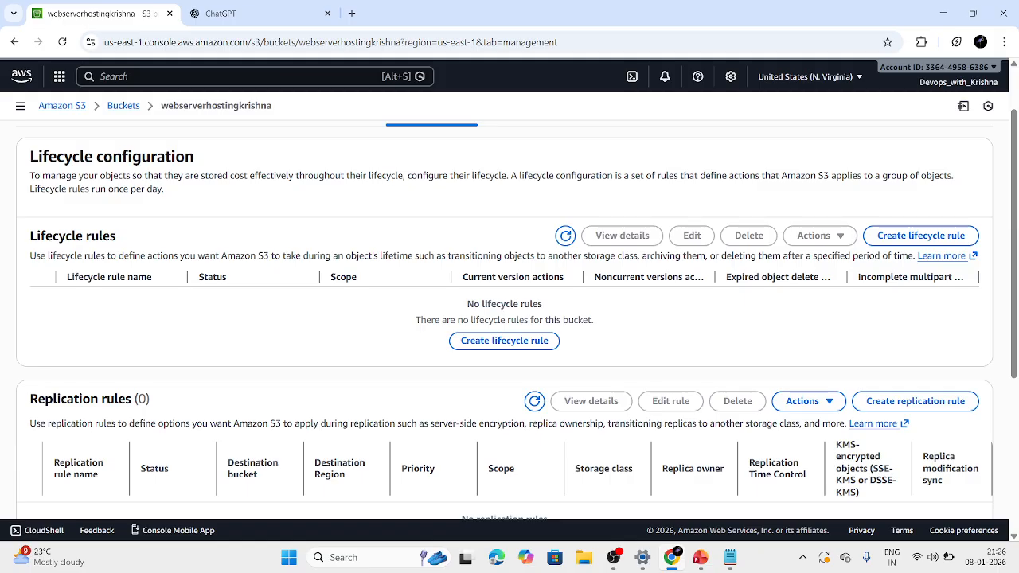
Examine the lifecycle rule creation form, including its scope, filters and rule actions, and return to the bucket without creating a rule.
left_click(538, 344)
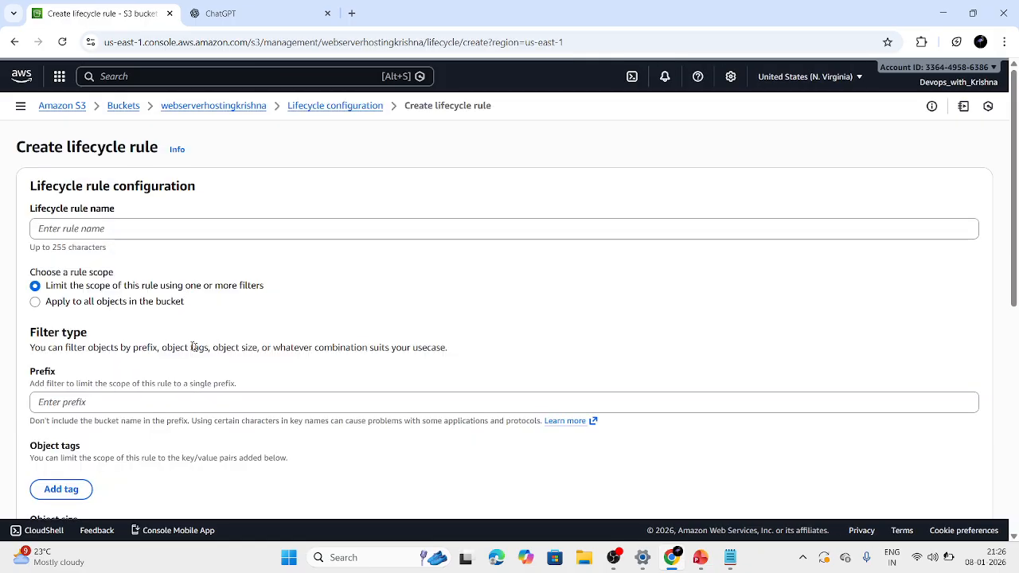
scroll(158, 405, "down", 3)
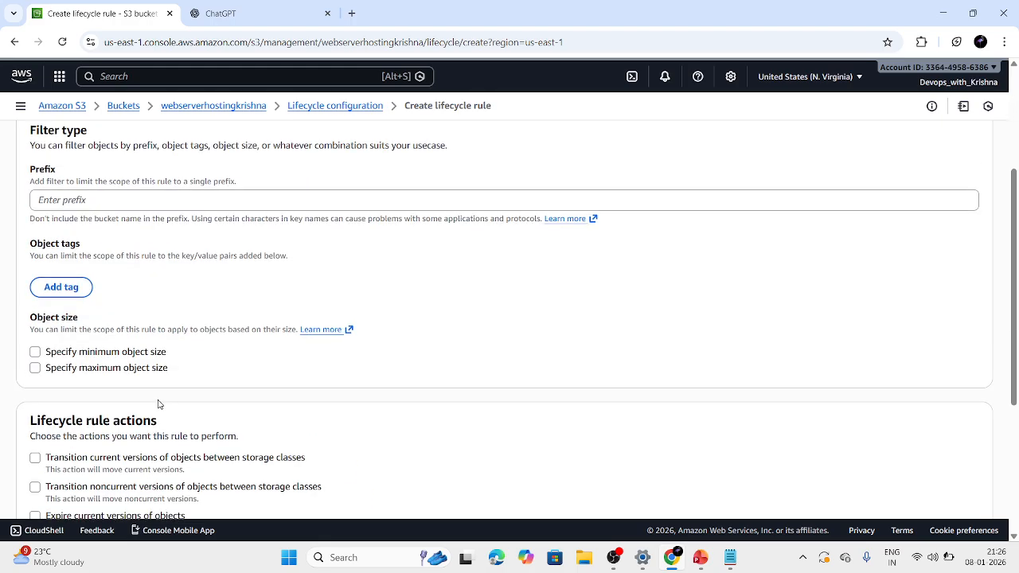
scroll(157, 404, "up", 1)
scroll(157, 403, "down", 5)
scroll(193, 400, "up", 6)
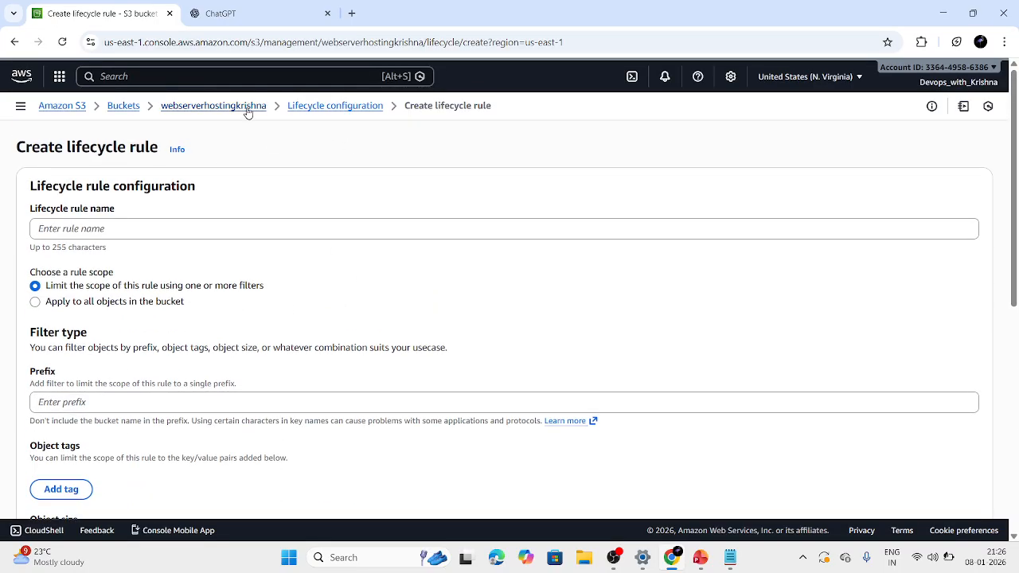
left_click(247, 108)
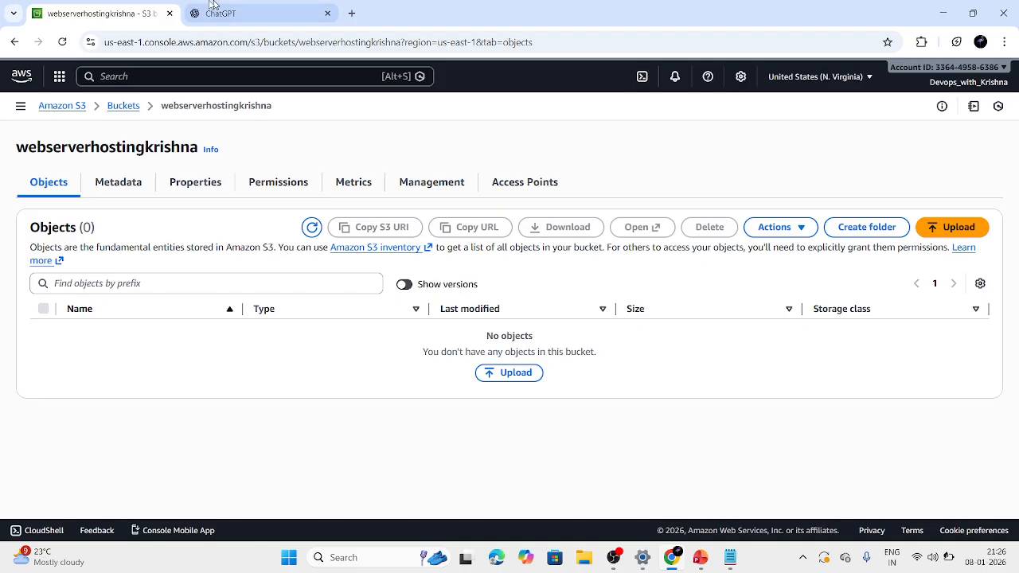
Switch to ChatGPT and ask for a good index.html design for the DevOps YouTube channel, hosted in S3.
left_click(267, 7)
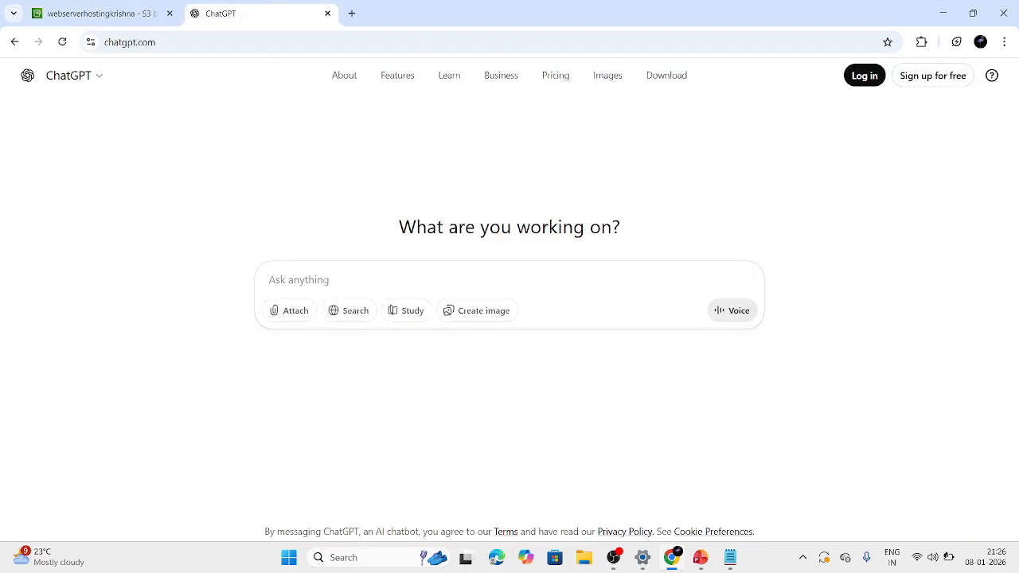
type("we w")
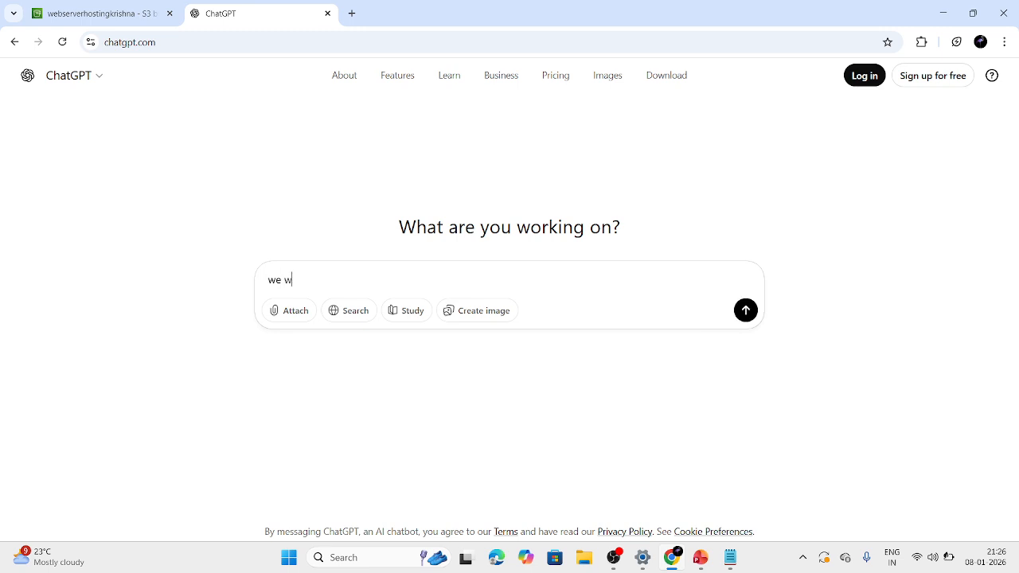
type("ant to host index.html")
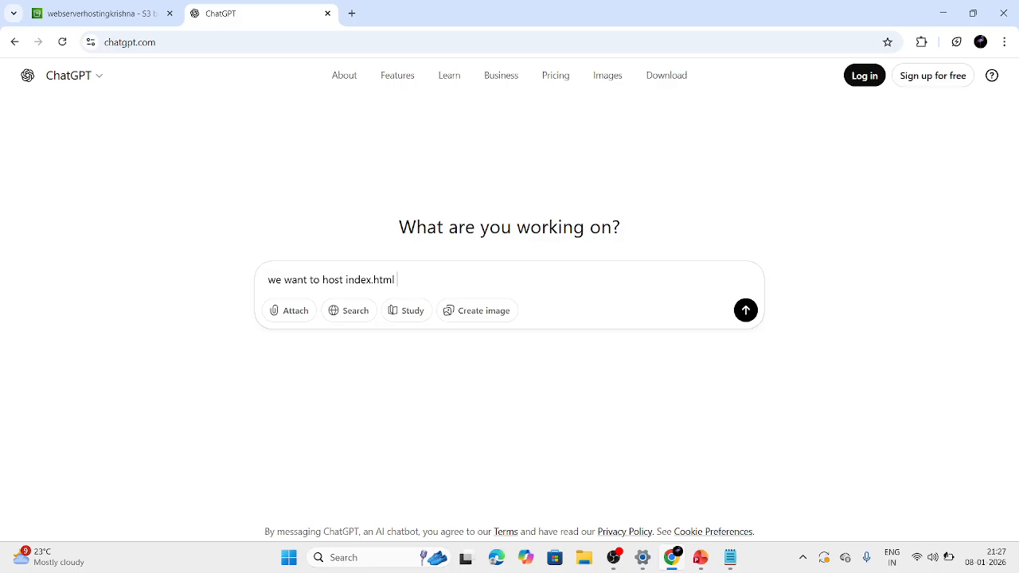
type("give good design for youtu")
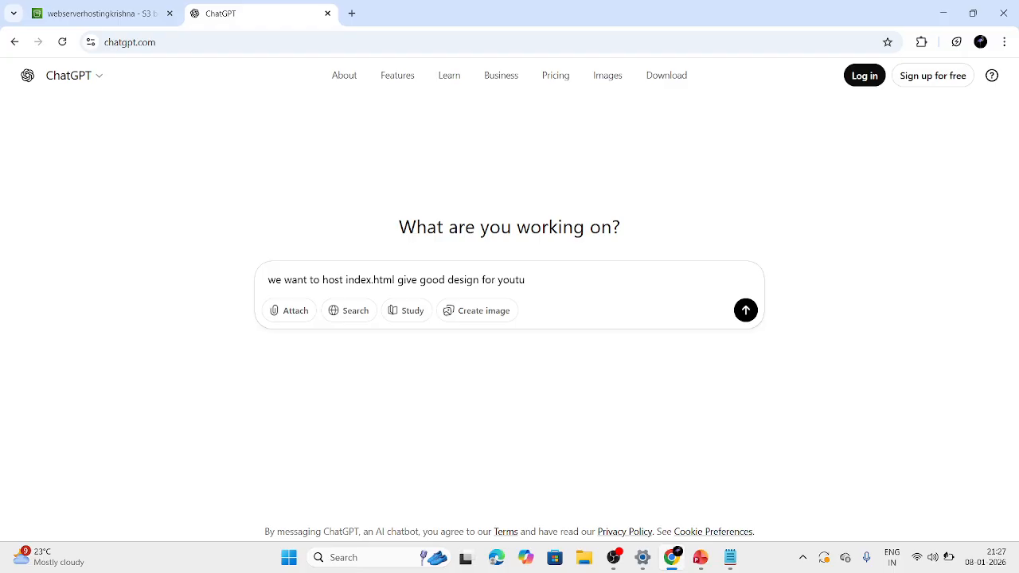
type("be channel devops ")
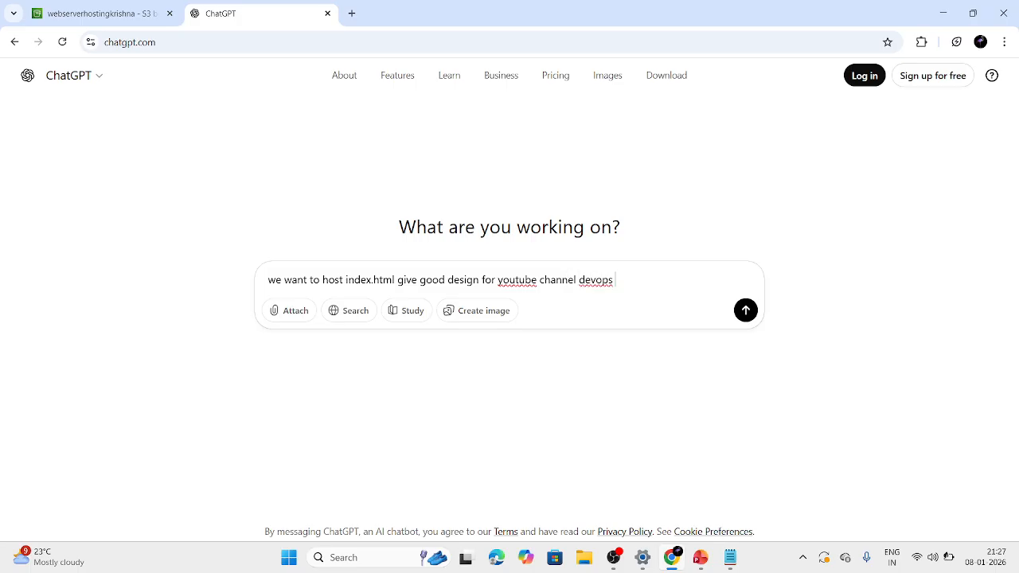
type("with krishna in s3")
key("Return")
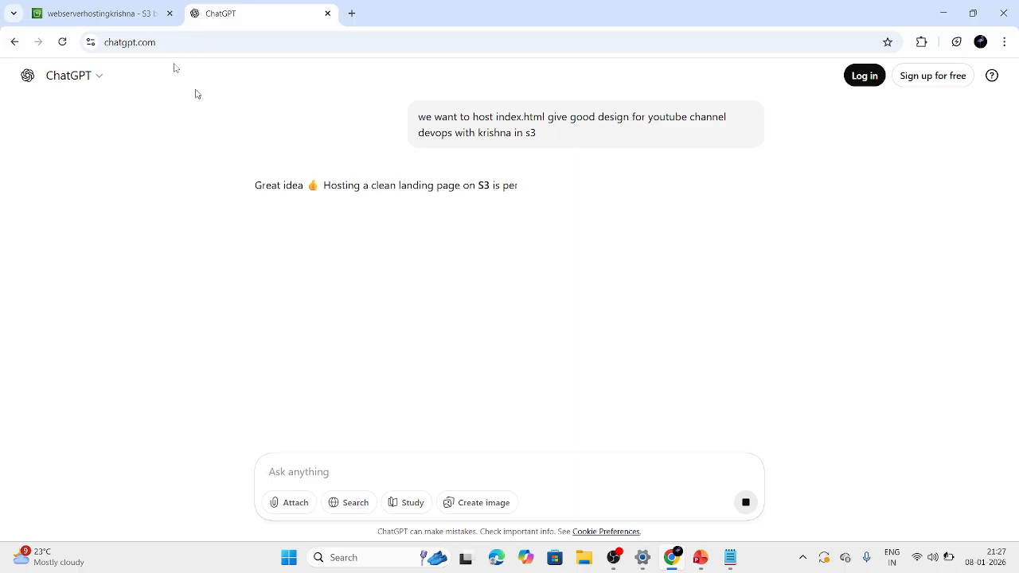
Read through ChatGPT's generated index.html code, its feature list and the quick steps for hosting on S3.
left_click(61, 5)
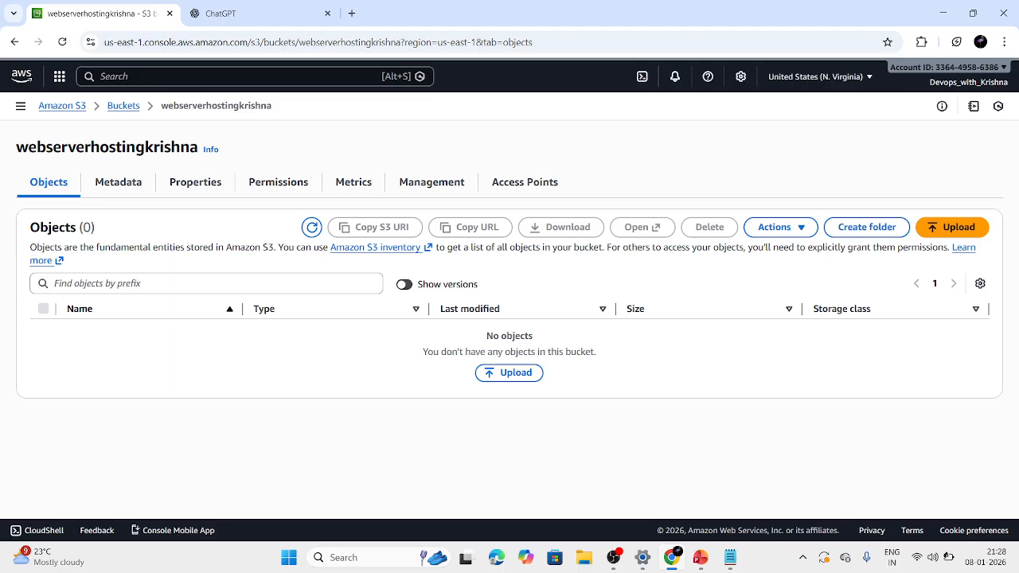
left_click(254, 10)
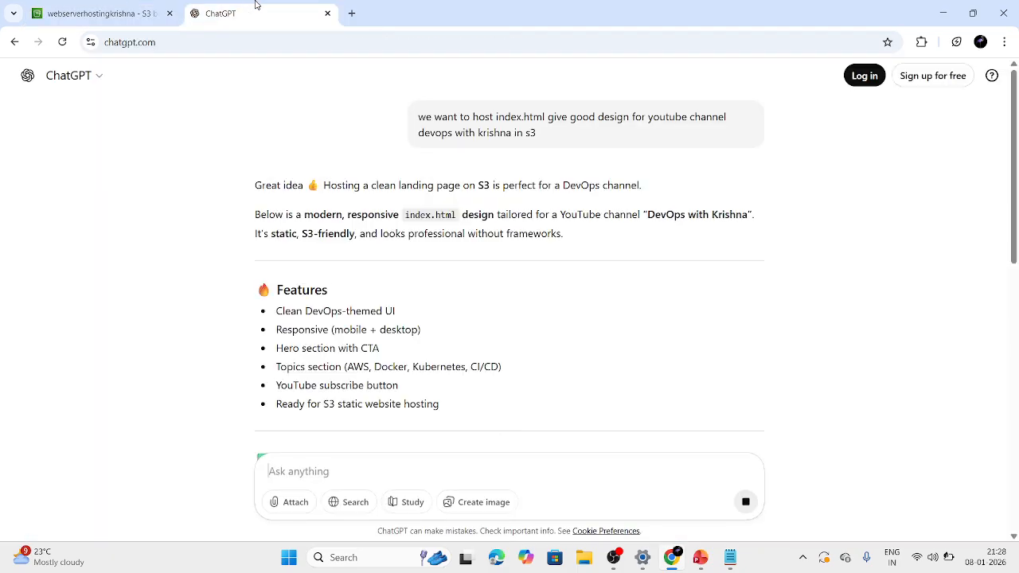
scroll(303, 344, "down", 4)
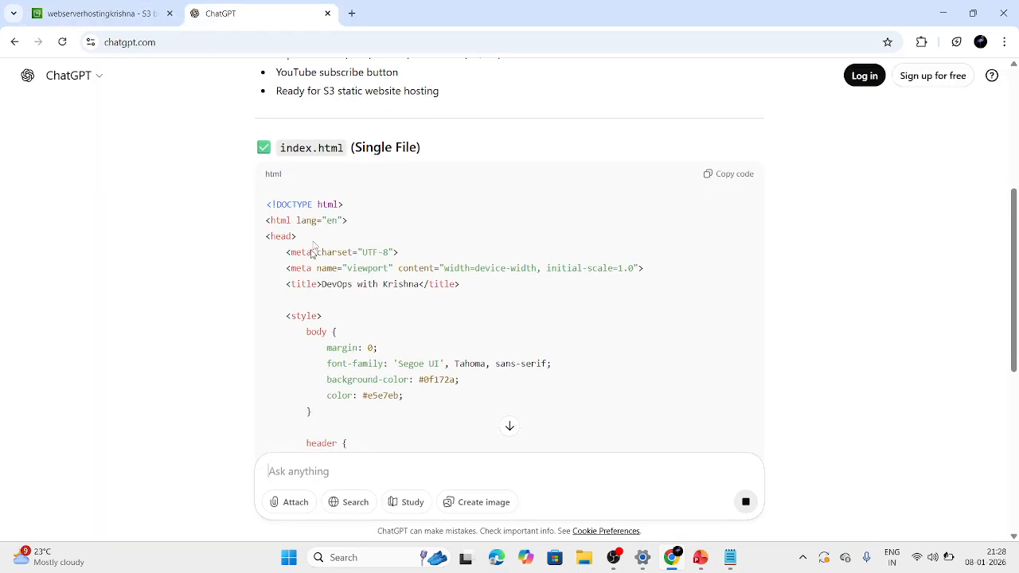
scroll(299, 167, "down", 6)
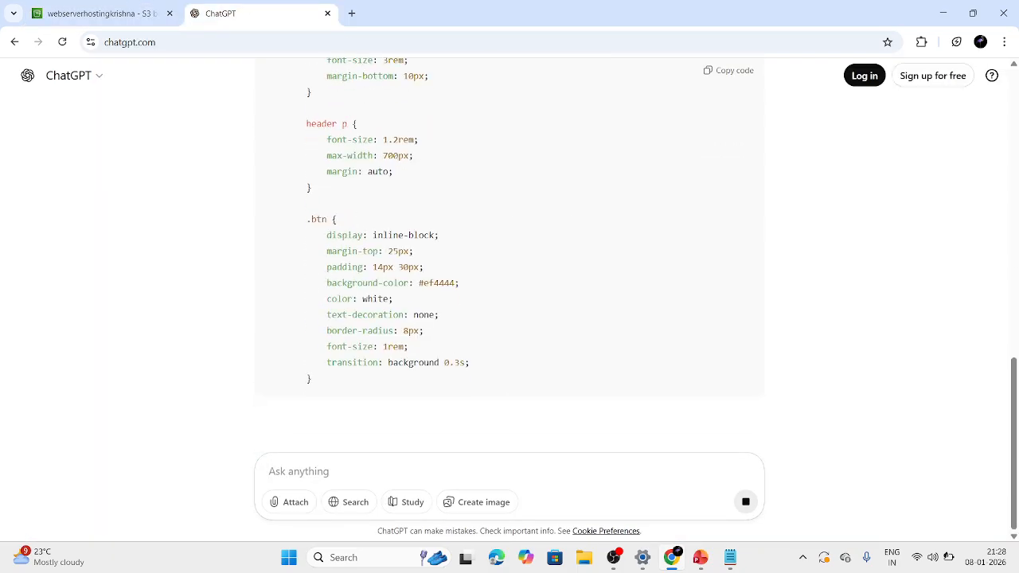
scroll(504, 292, "down", 2)
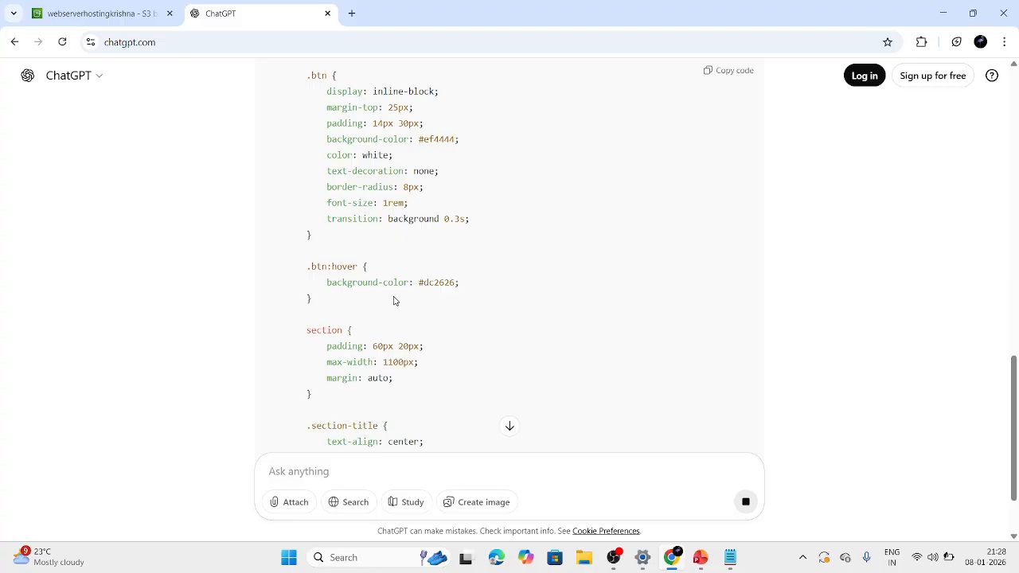
left_click(510, 426)
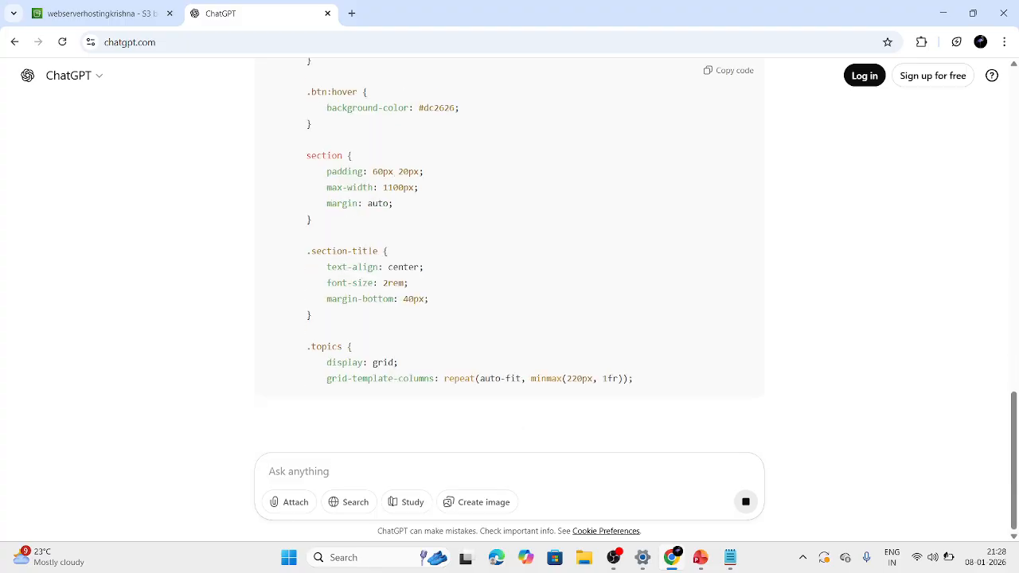
scroll(393, 298, "up", 15)
scroll(393, 299, "down", 6)
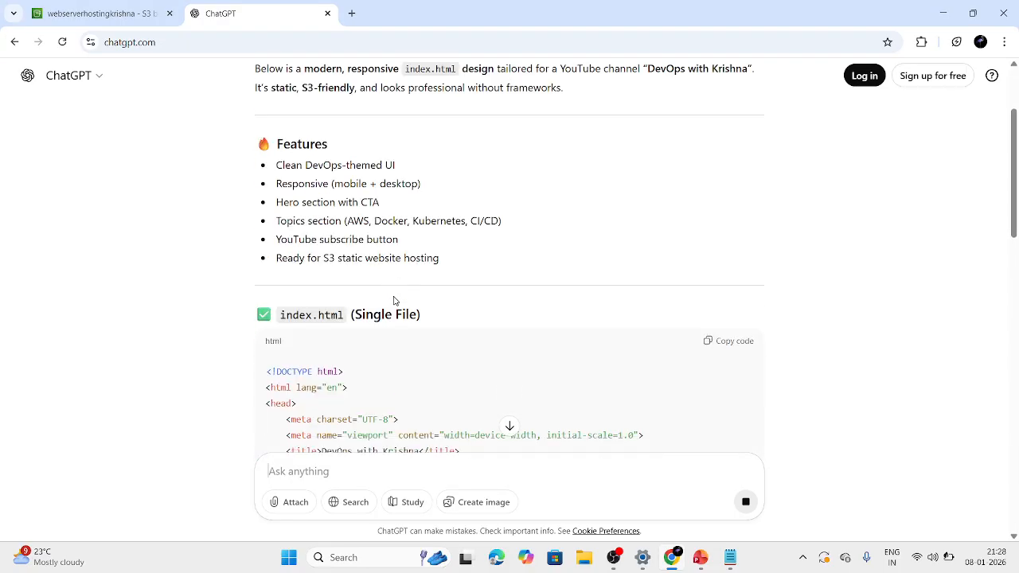
scroll(393, 300, "down", 10)
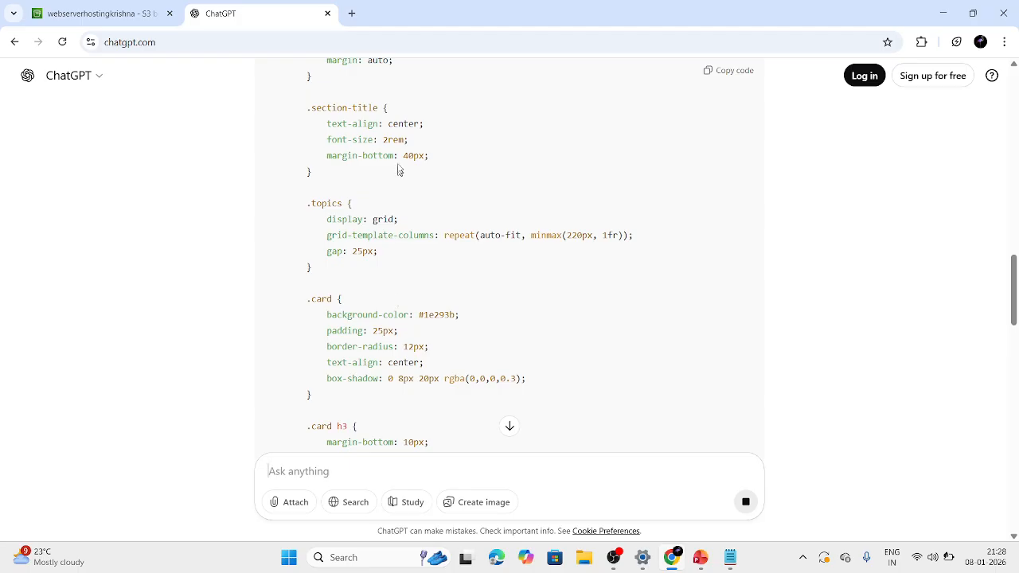
scroll(399, 171, "down", 15)
scroll(399, 167, "down", 5)
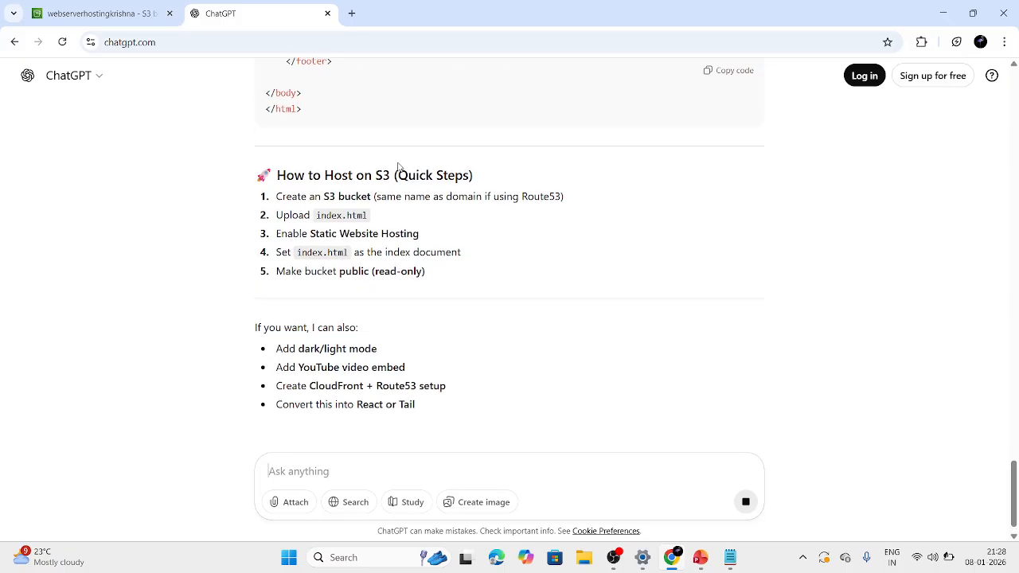
scroll(510, 254, "up", 15)
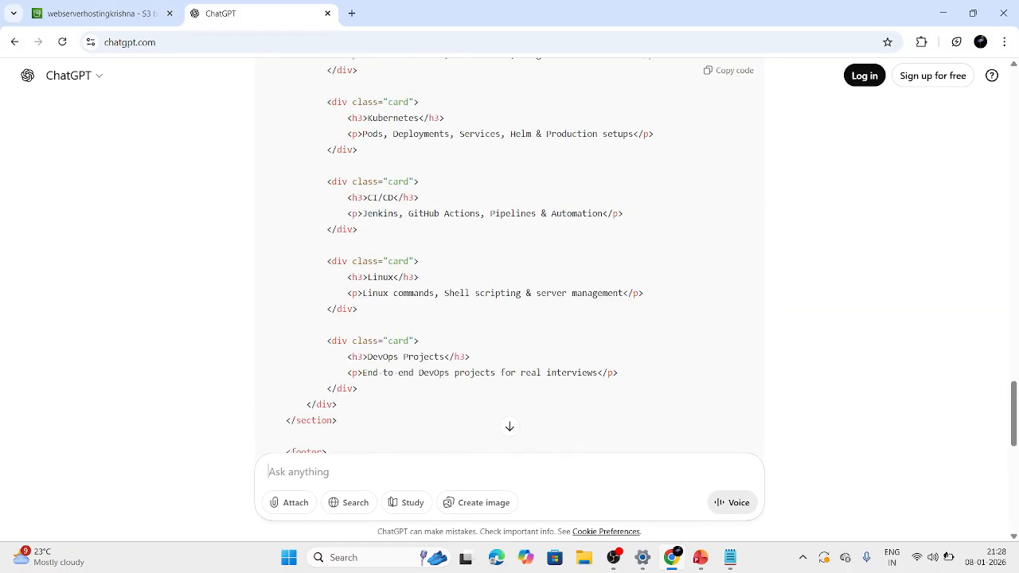
Copy the generated HTML code from ChatGPT and paste it into a new Notepad document.
left_click(718, 70)
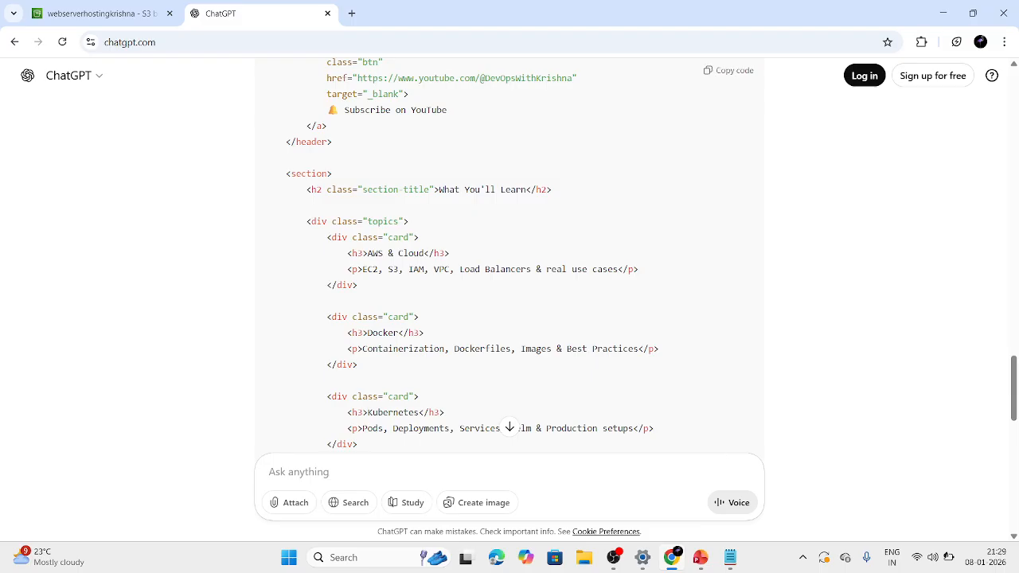
mouse_move(730, 557)
left_click(761, 500)
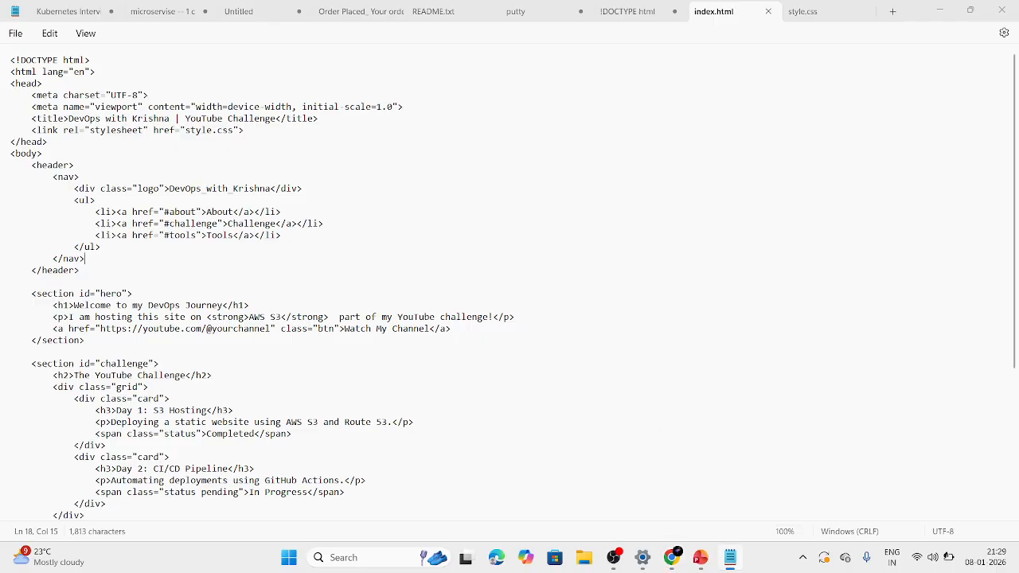
left_click(890, 13)
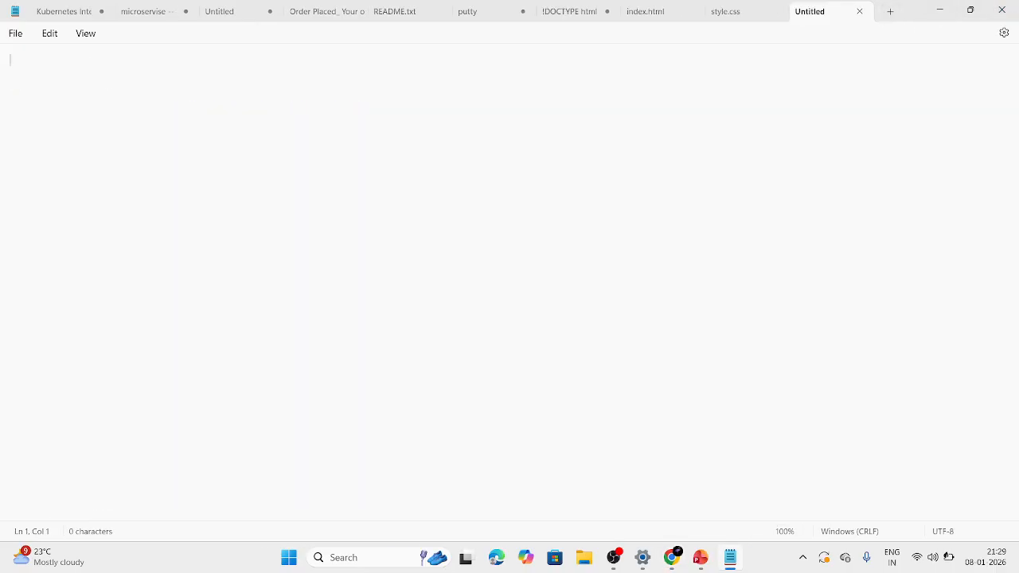
key("ctrl+v")
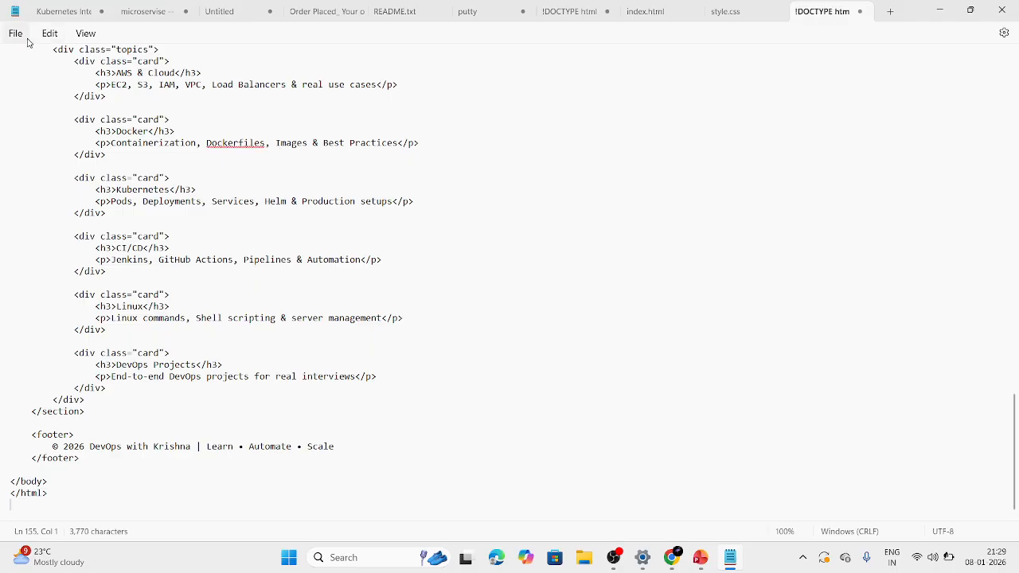
Save the document as index.html with type All files in the Desktop folder for the DevOps channel, replacing the existing file.
left_click(18, 34)
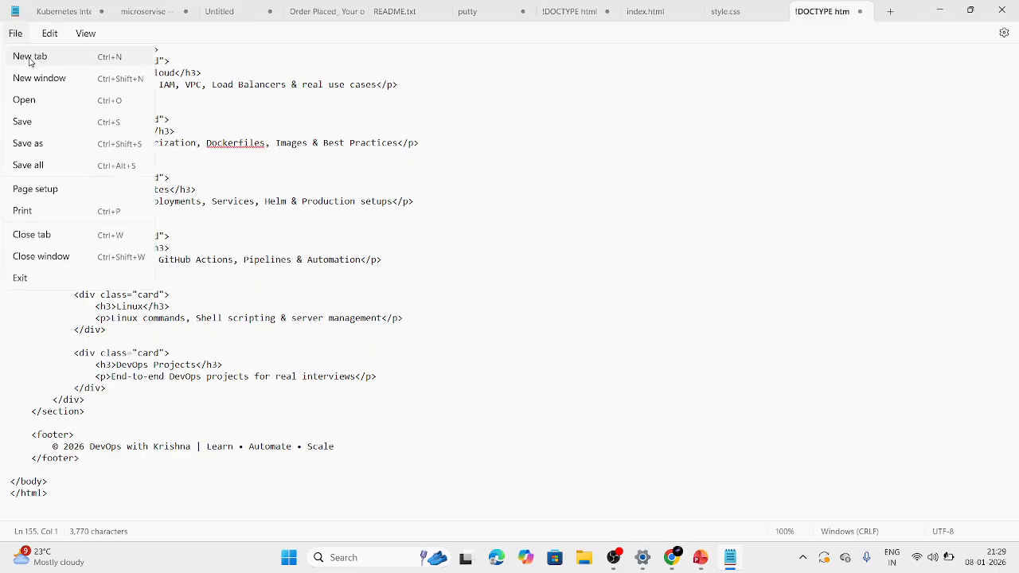
key("Escape")
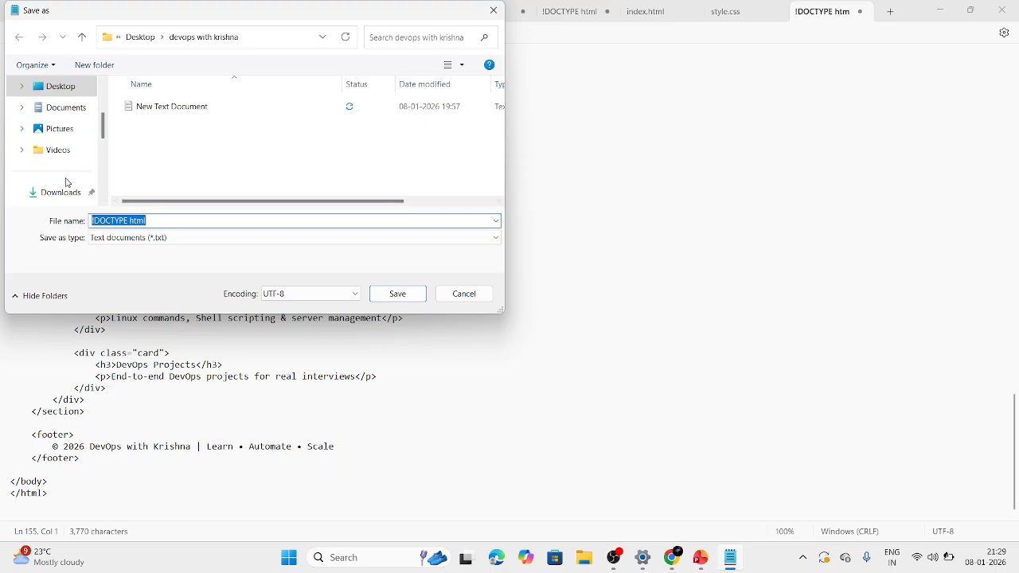
scroll(66, 182, "down", 3)
scroll(66, 183, "up", 2)
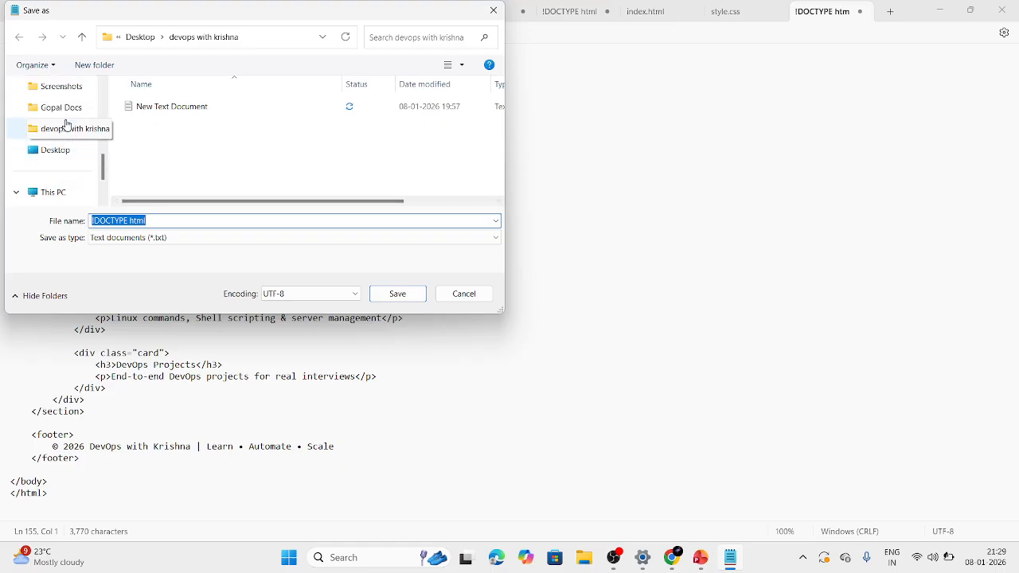
left_click(66, 127)
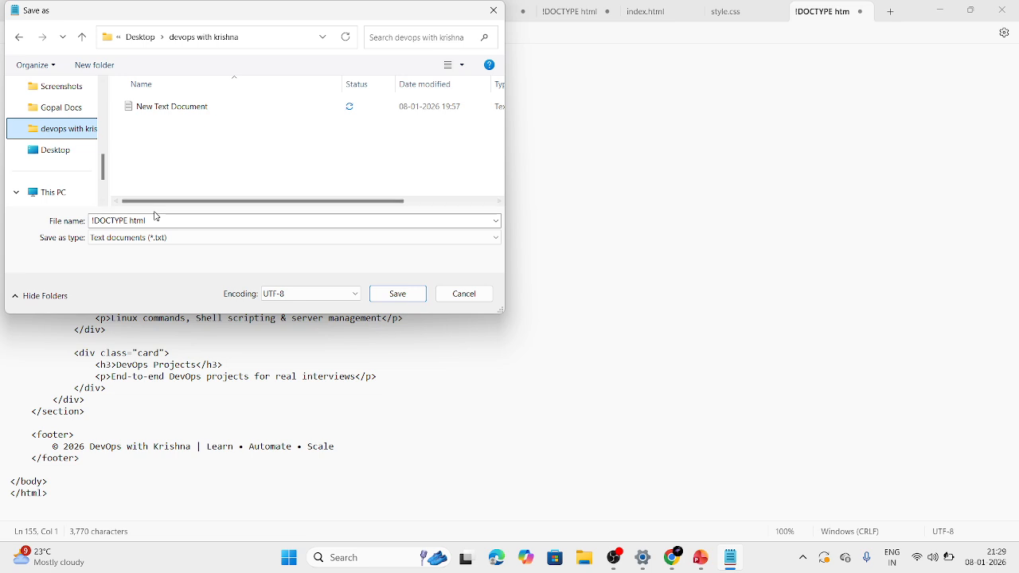
left_click(152, 238)
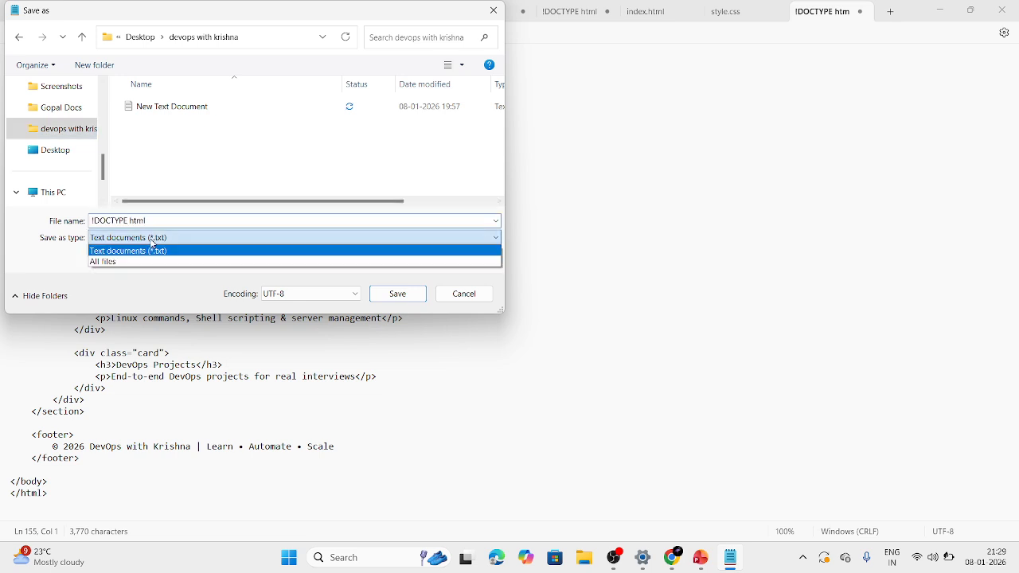
left_click(138, 263)
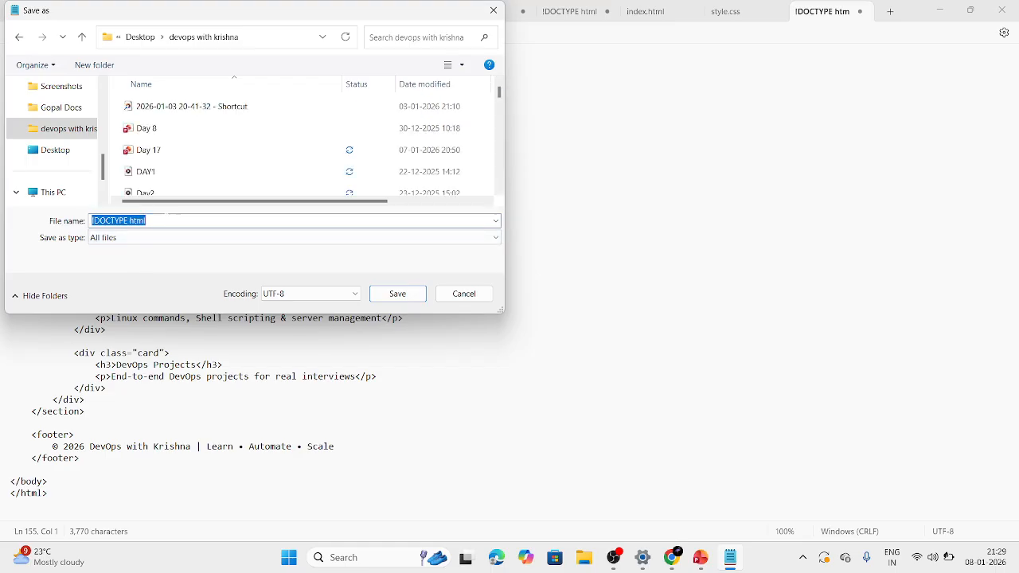
key("BackSpace")
type("inde")
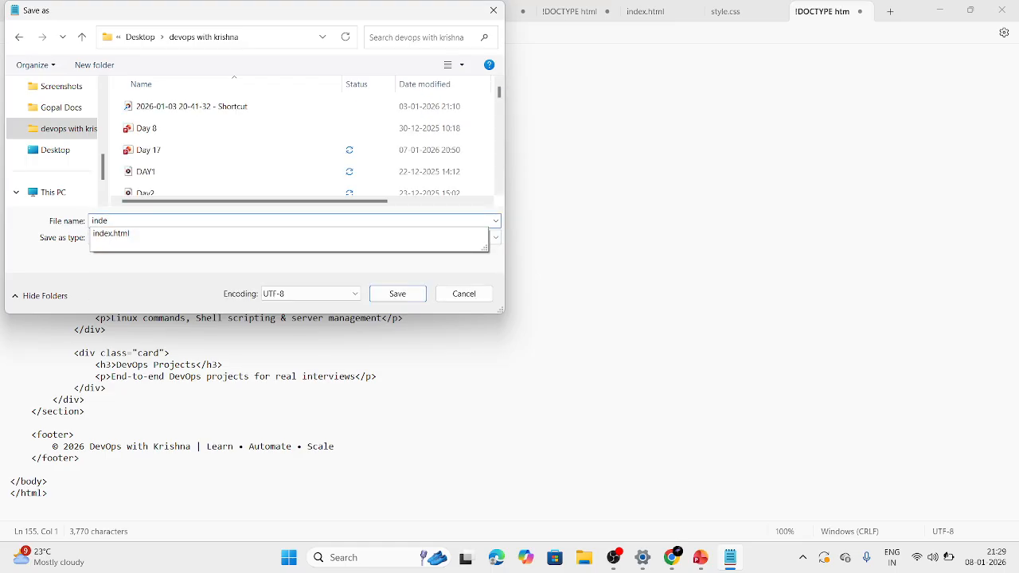
left_click(145, 236)
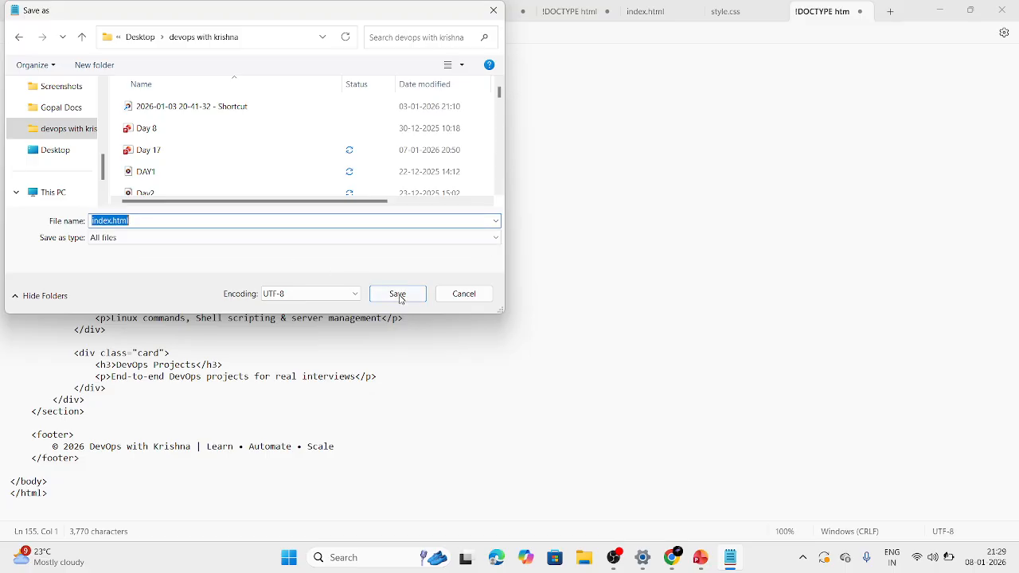
left_click(399, 294)
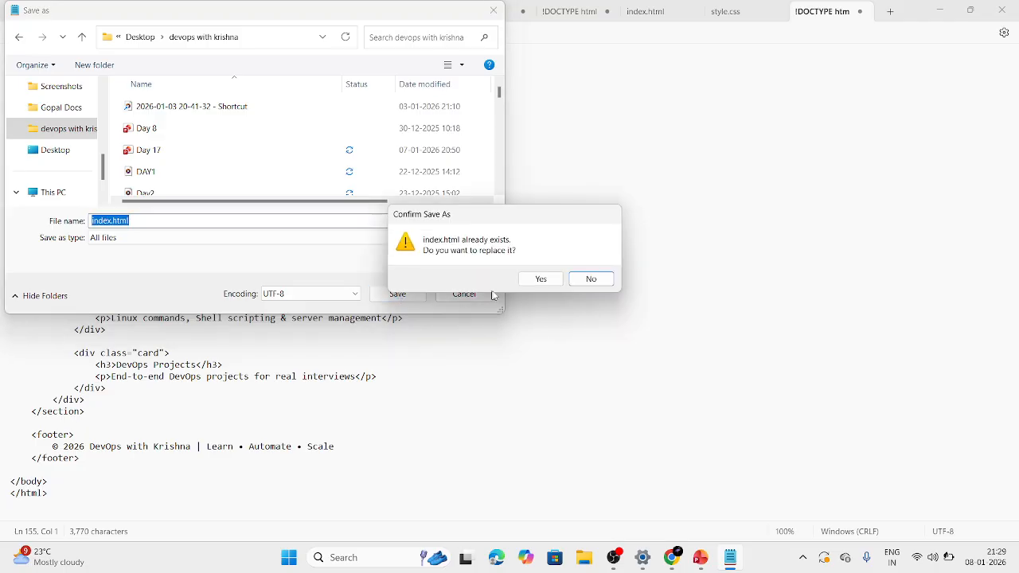
left_click(543, 279)
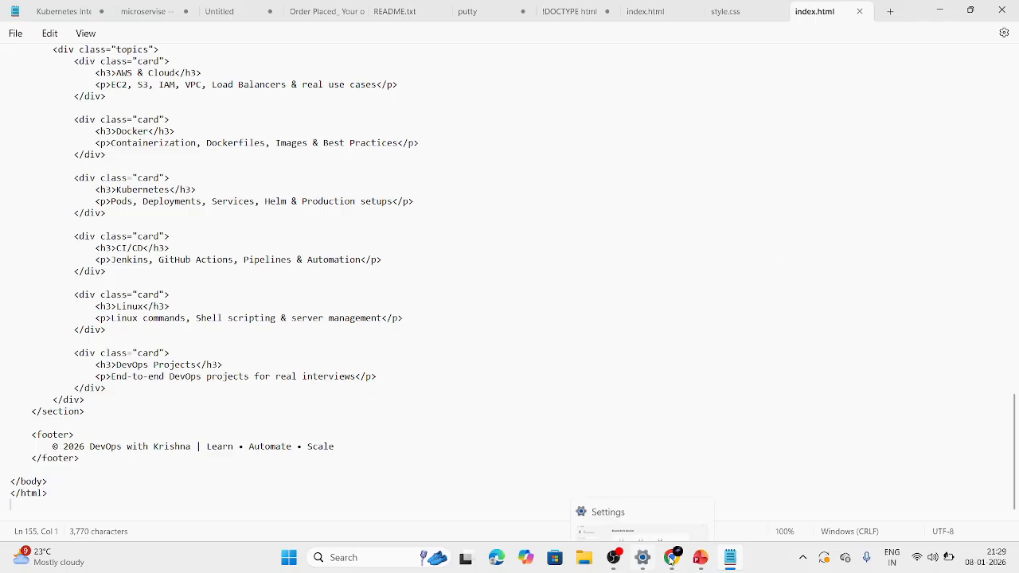
Switch to the S3 console and add index.html from the Desktop folder for the DevOps channel to the bucket's upload list.
mouse_move(670, 558)
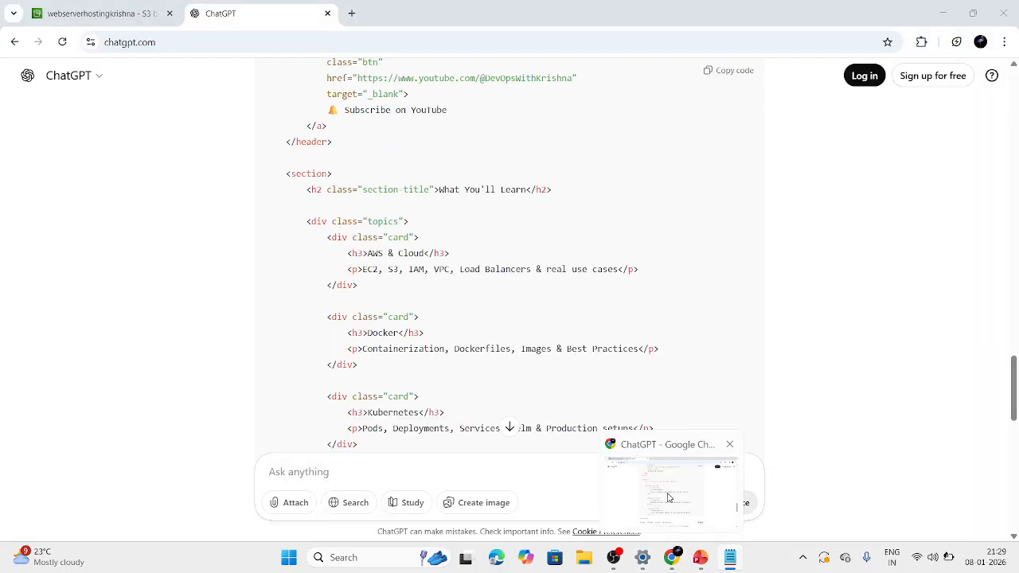
left_click(669, 497)
left_click(107, 5)
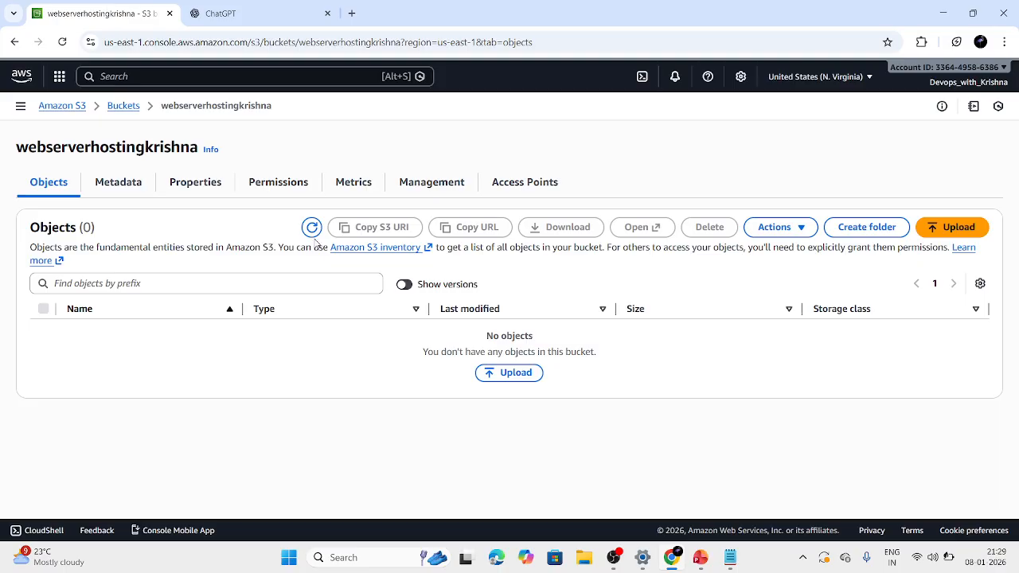
left_click(528, 374)
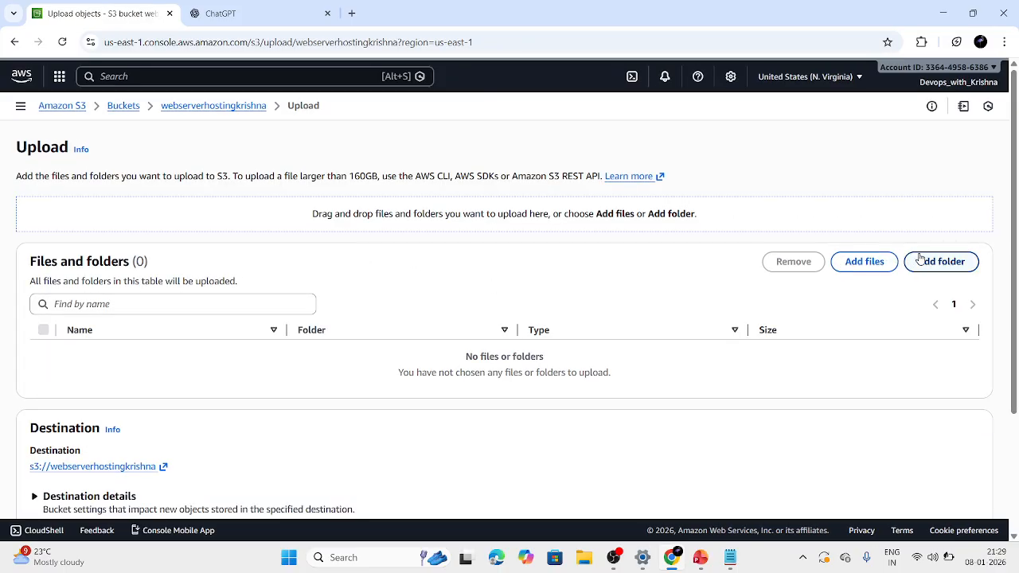
left_click(885, 270)
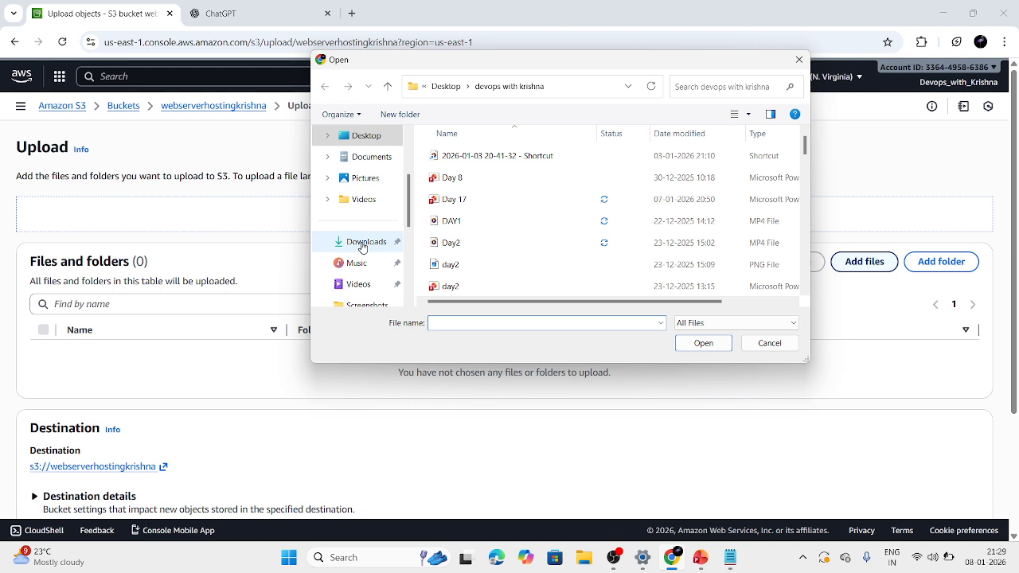
scroll(514, 268, "down", 5)
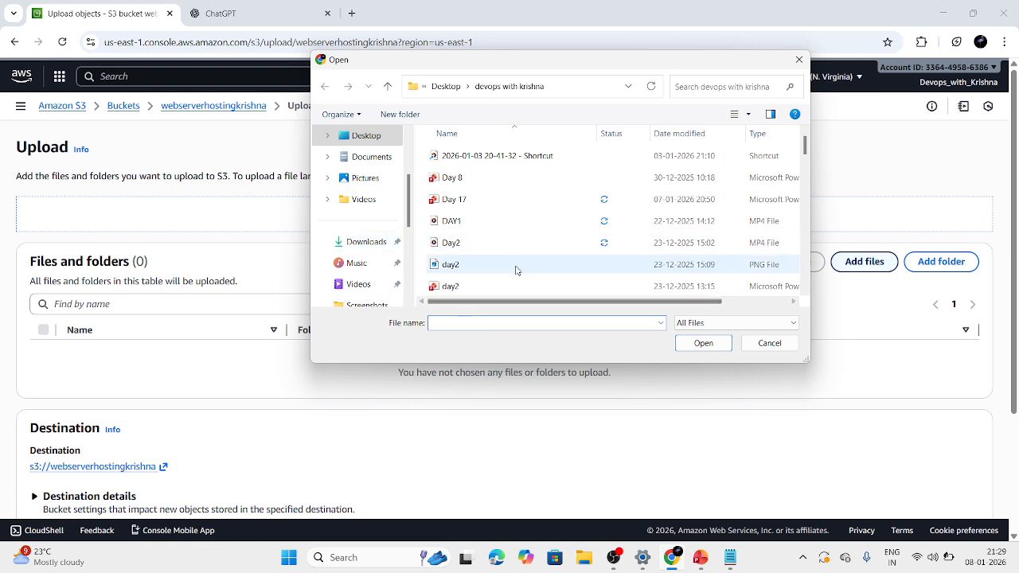
scroll(515, 271, "down", 10)
scroll(515, 270, "up", 5)
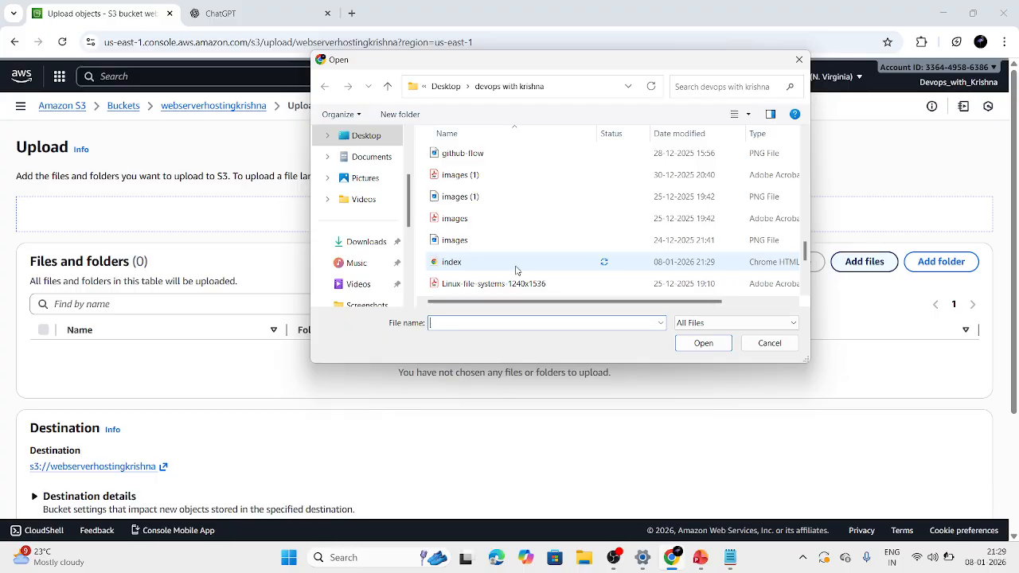
left_click(515, 269)
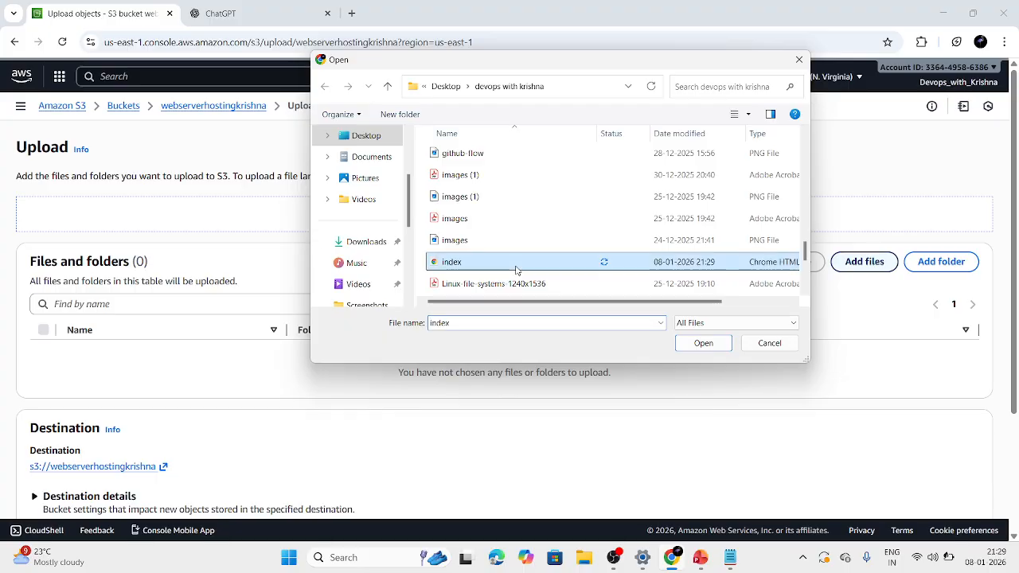
left_click(702, 343)
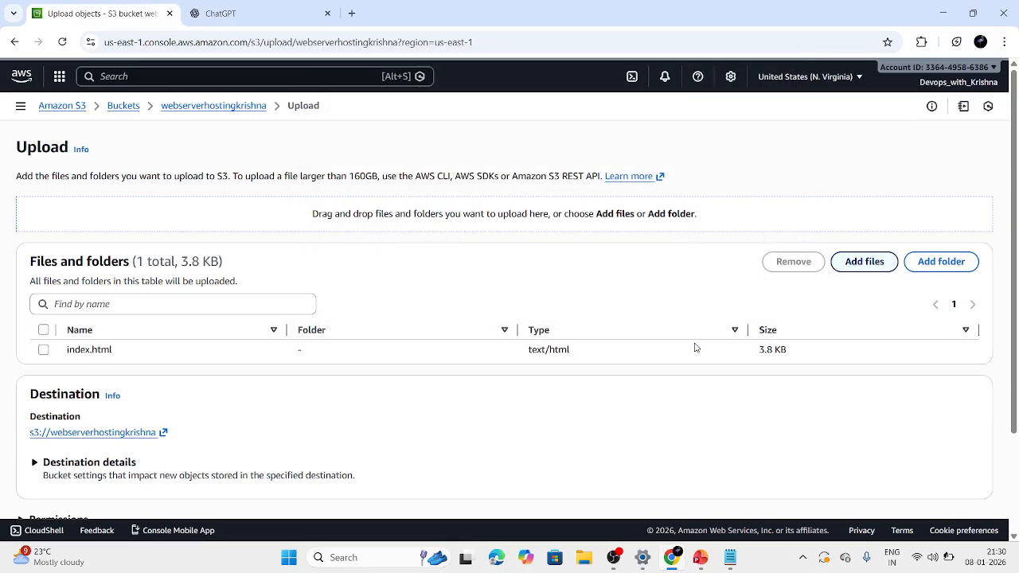
Upload index.html to the web hosting bucket and close the upload status page.
scroll(336, 457, "down", 2)
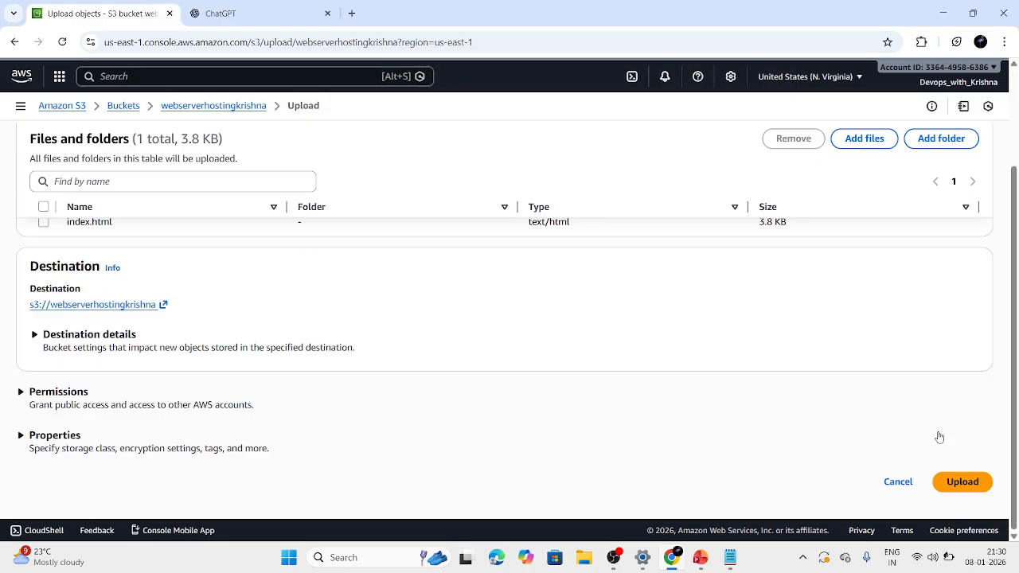
left_click(961, 482)
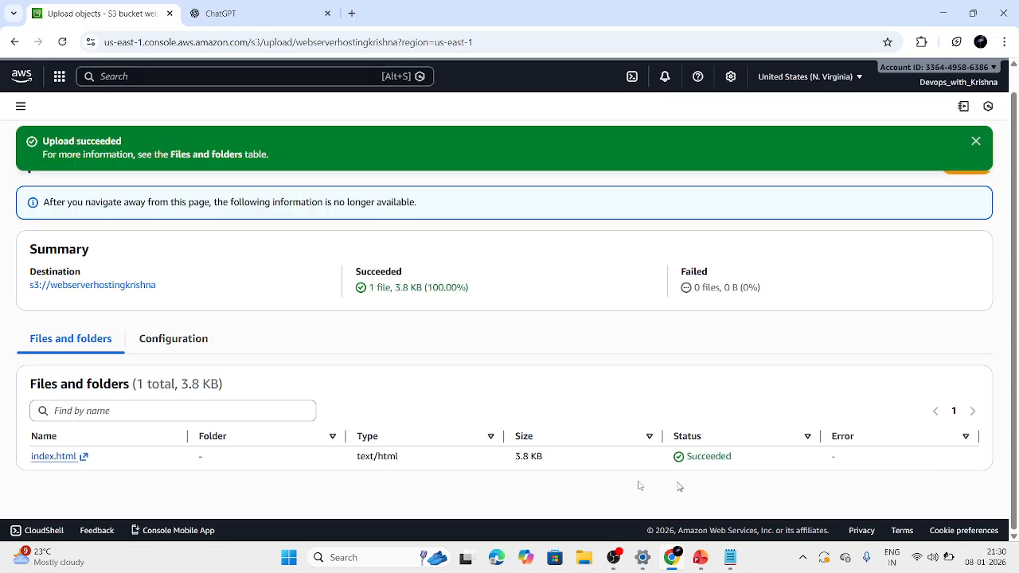
left_click(976, 143)
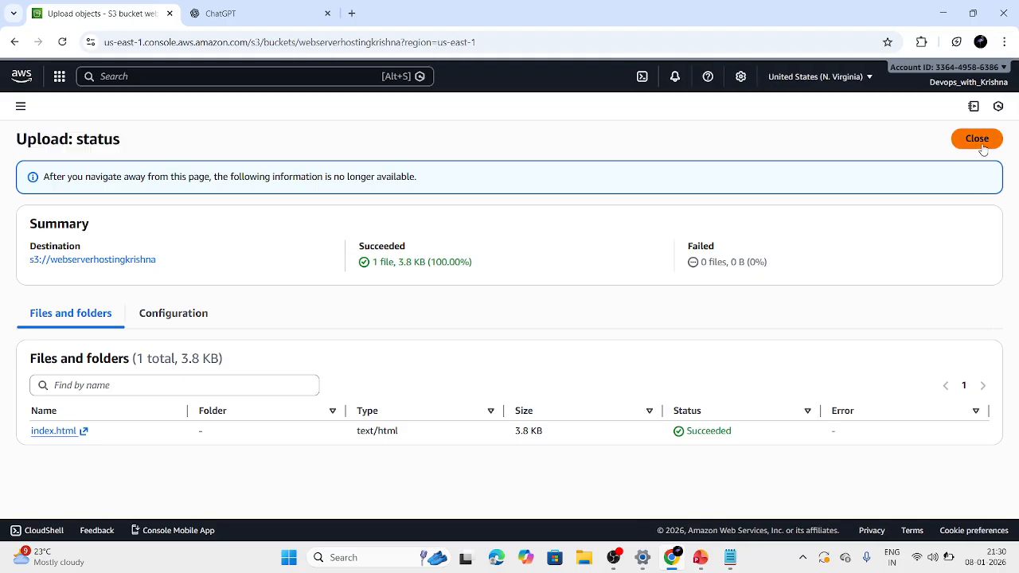
left_click(980, 140)
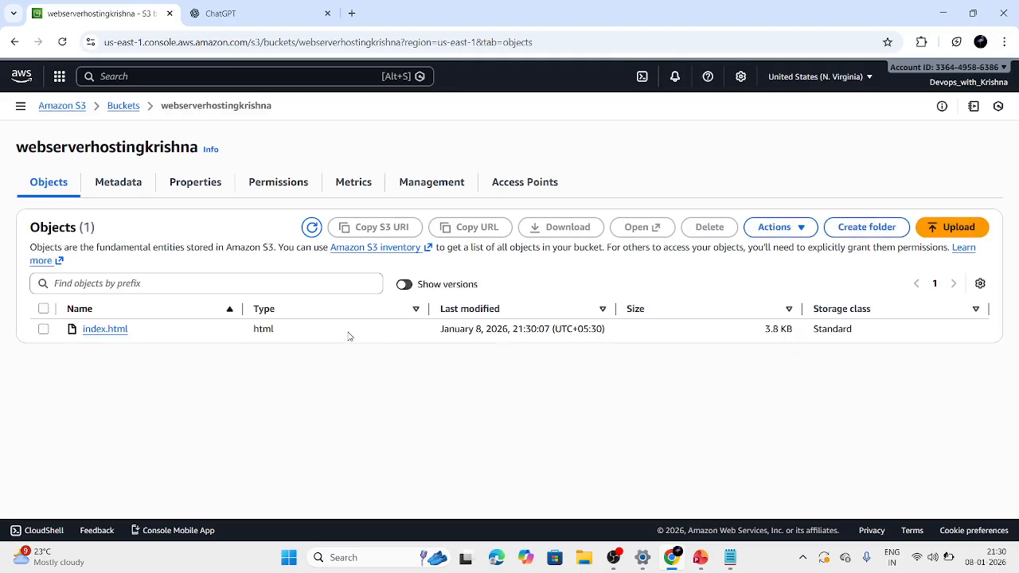
Check the version list of the uploaded index.html and return to the bucket.
left_click(114, 333)
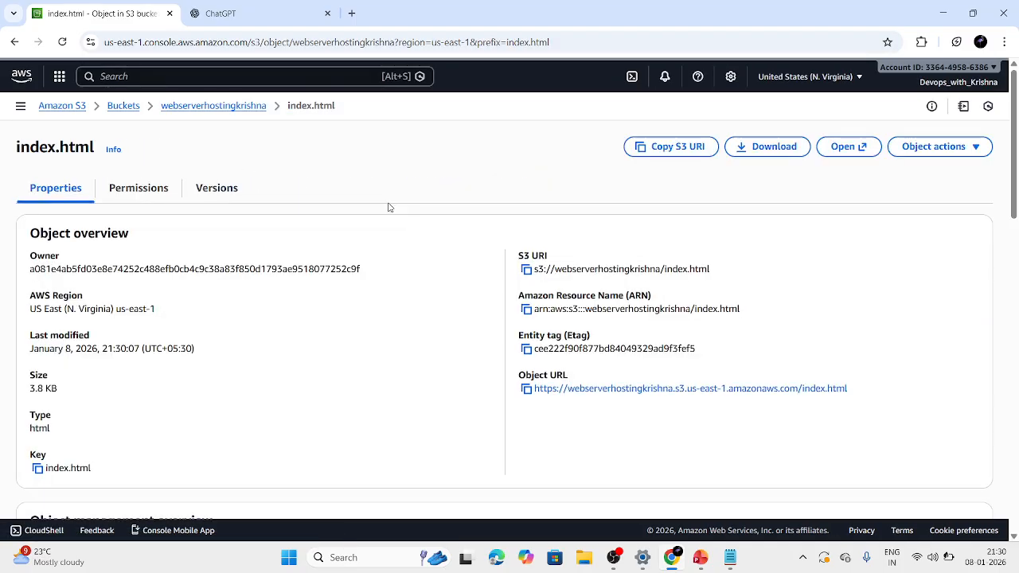
left_click(223, 186)
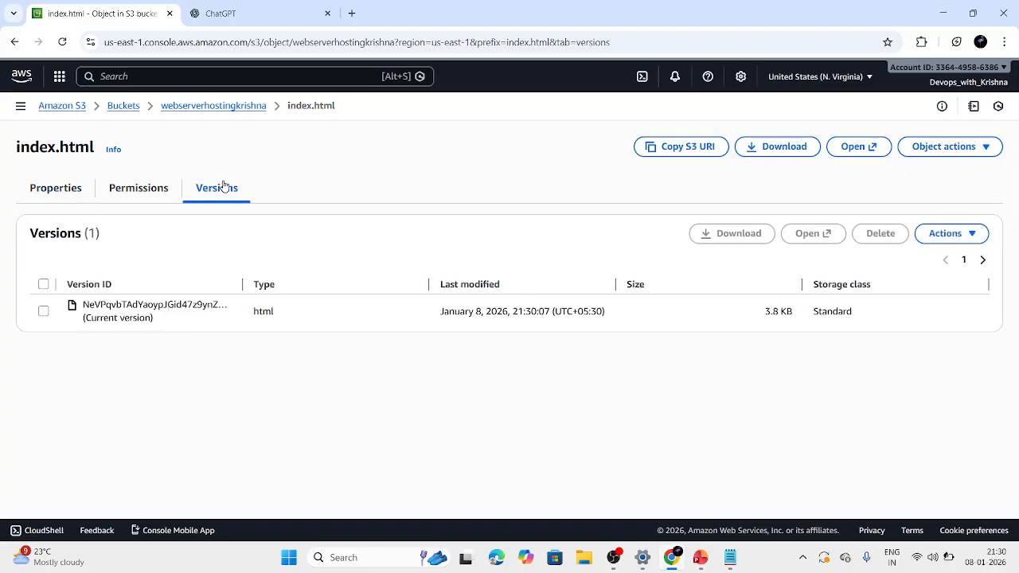
left_click(209, 106)
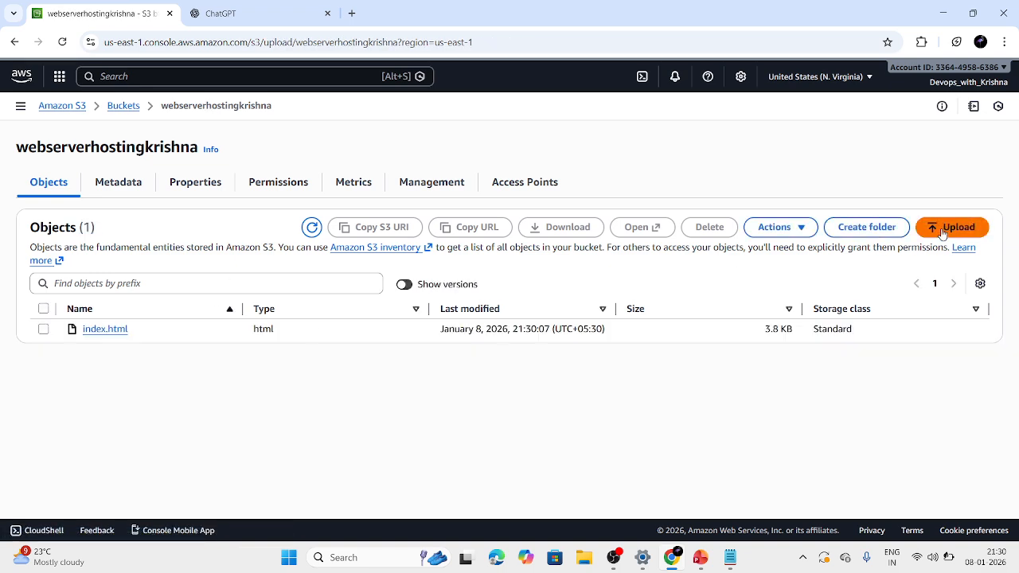
Start another upload to the bucket and add the same index.html file from the DevOps channel folder again.
left_click(946, 228)
left_click(884, 265)
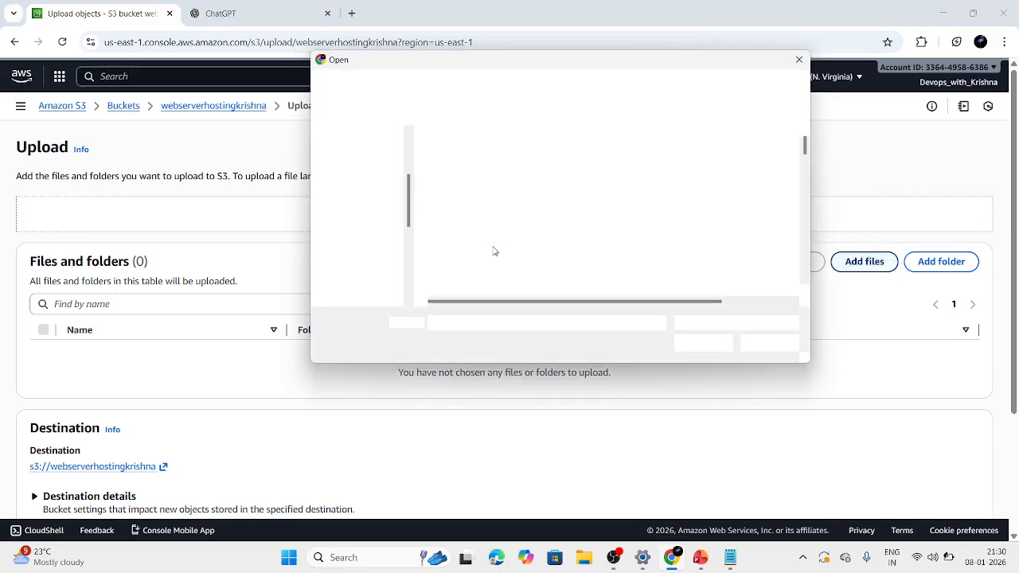
scroll(513, 221, "down", 3)
scroll(513, 223, "down", 2)
scroll(514, 222, "up", 4)
scroll(513, 223, "up", 8)
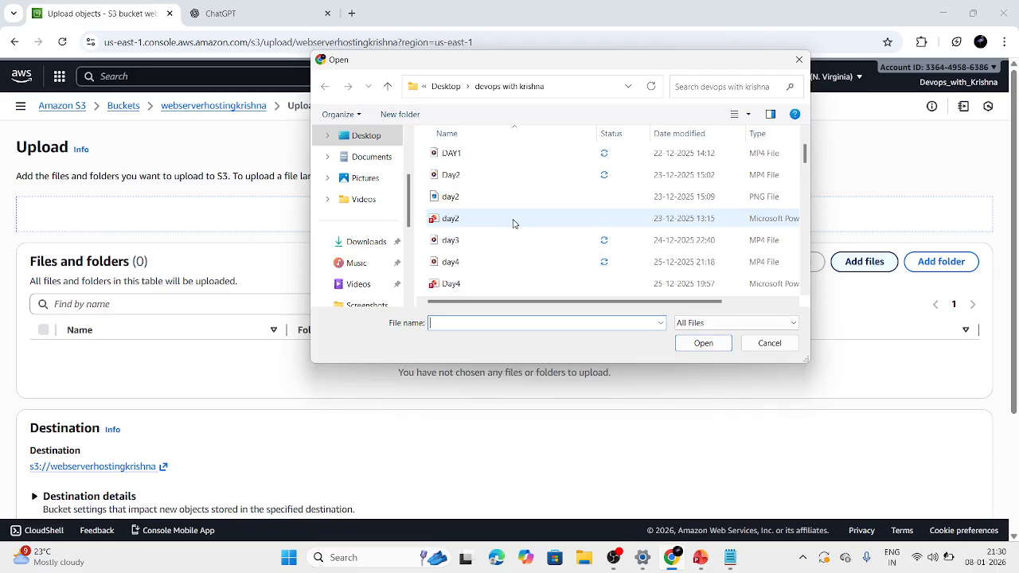
scroll(514, 224, "up", 1)
scroll(513, 224, "down", 6)
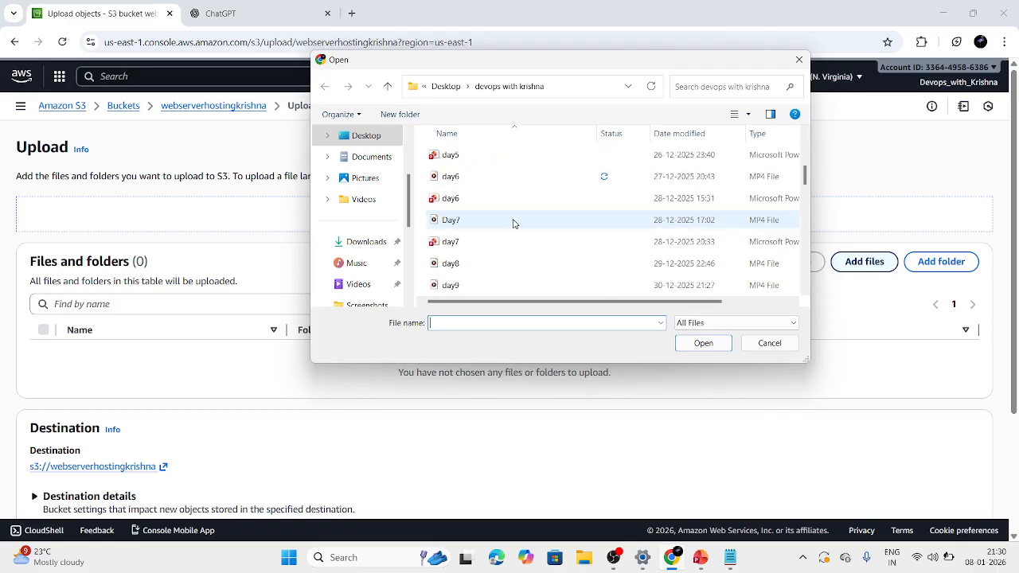
scroll(514, 223, "down", 5)
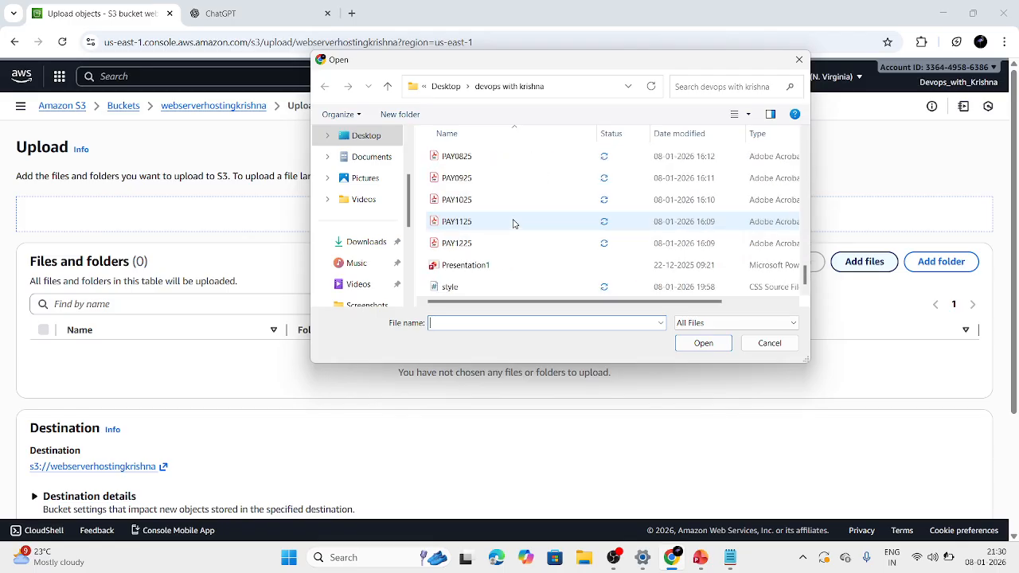
scroll(514, 224, "up", 2)
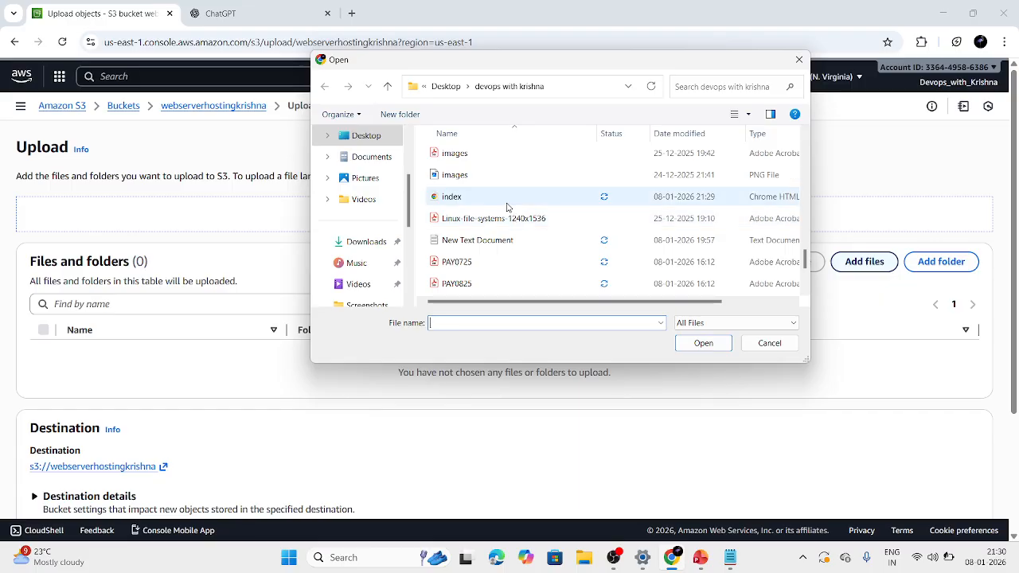
left_click(507, 199)
left_click(708, 345)
Upload index.html a second time as a new version and return to the bucket's object list.
scroll(709, 347, "down", 2)
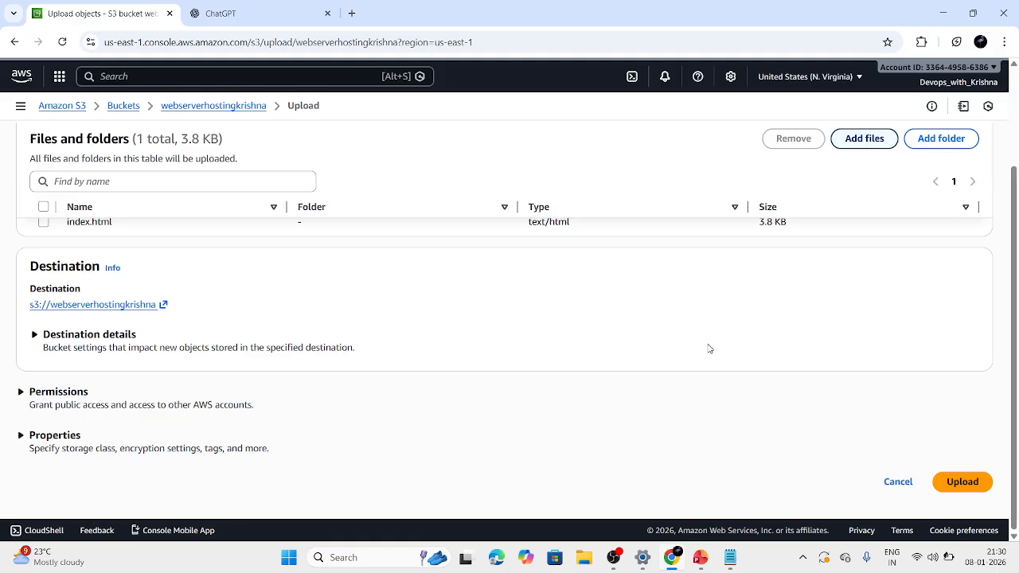
left_click(961, 483)
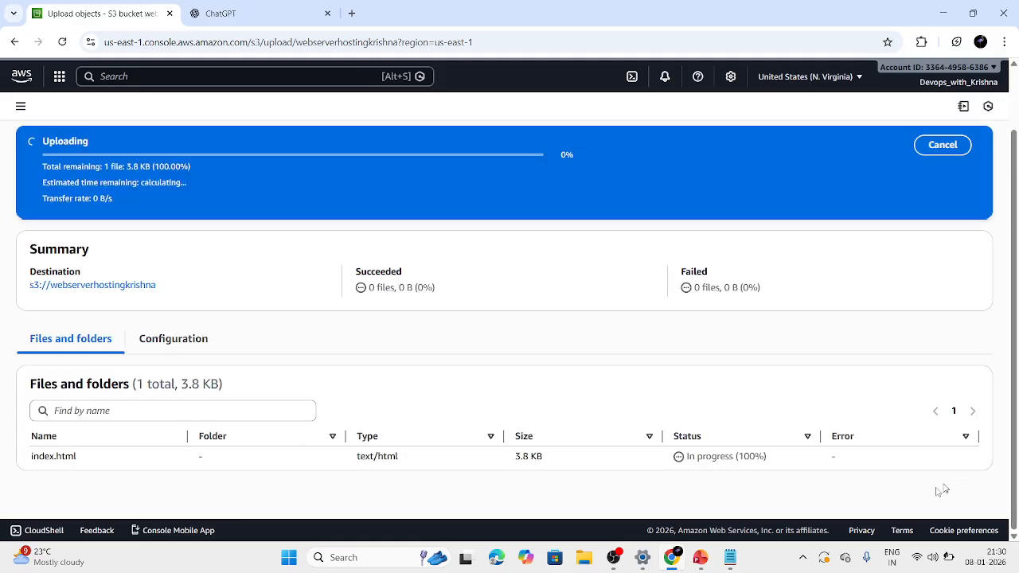
left_click(975, 143)
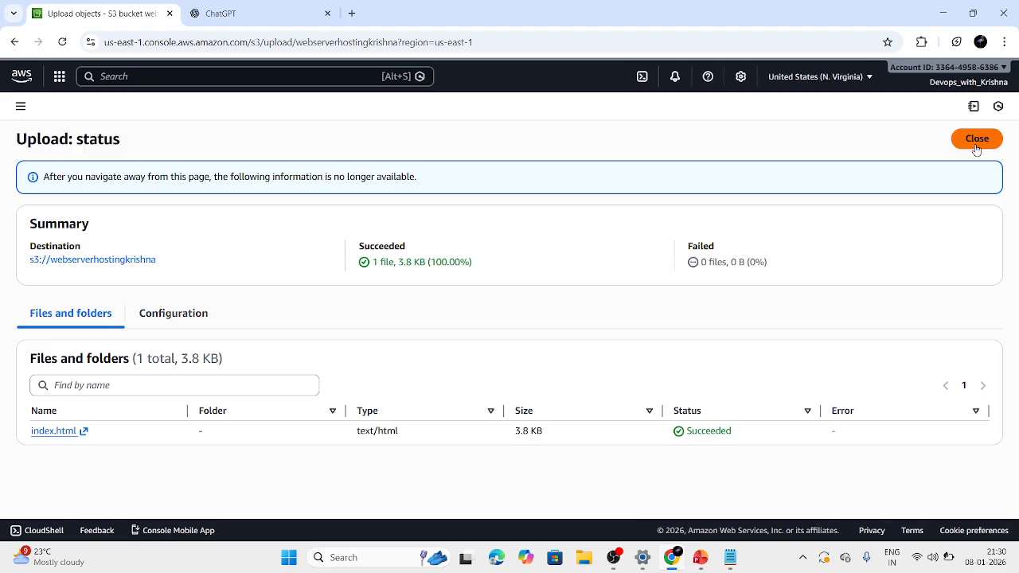
left_click(976, 141)
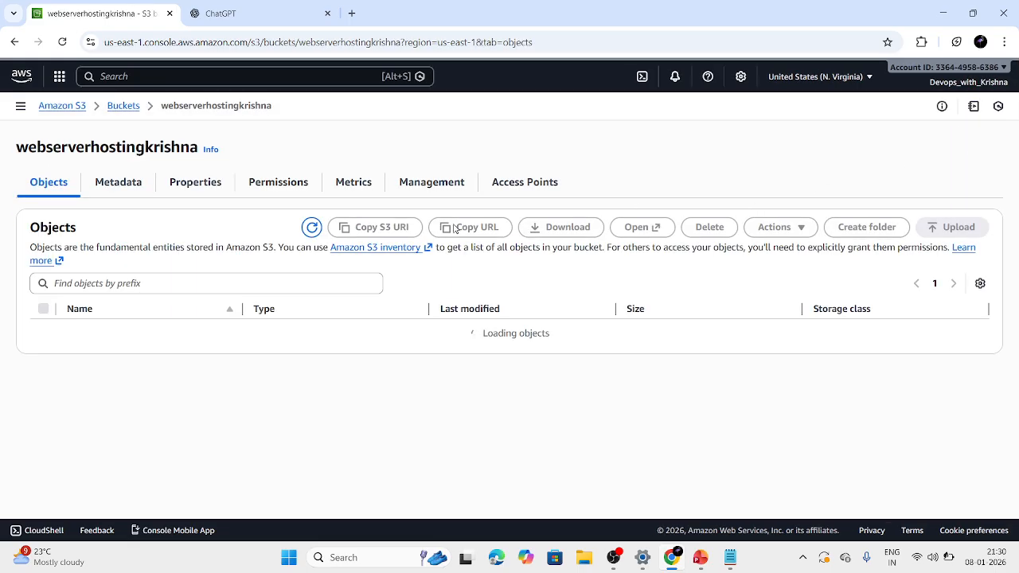
Inspect the versions of index.html, including their IDs and modification times, and review the object's properties.
left_click(102, 333)
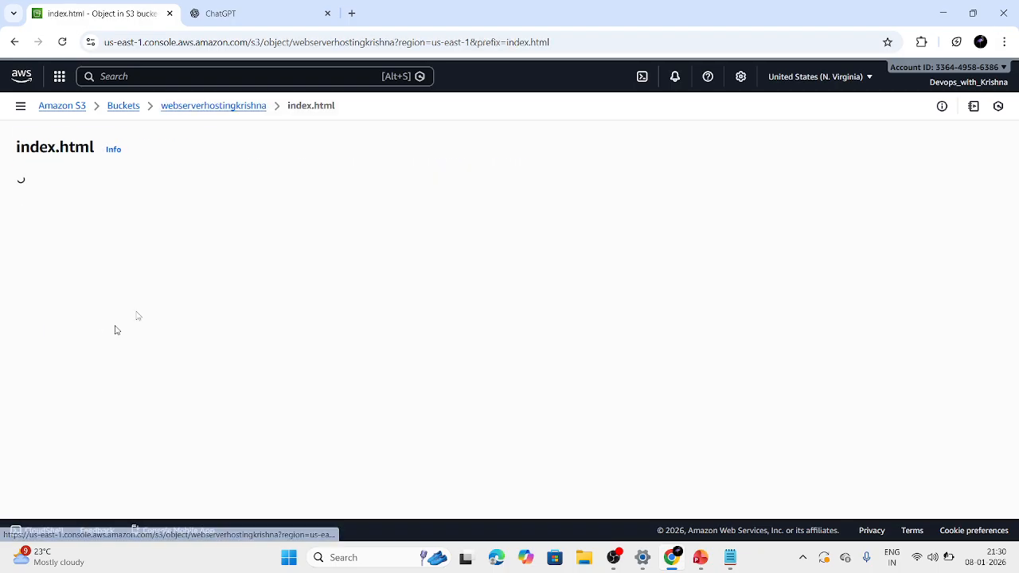
left_click(226, 197)
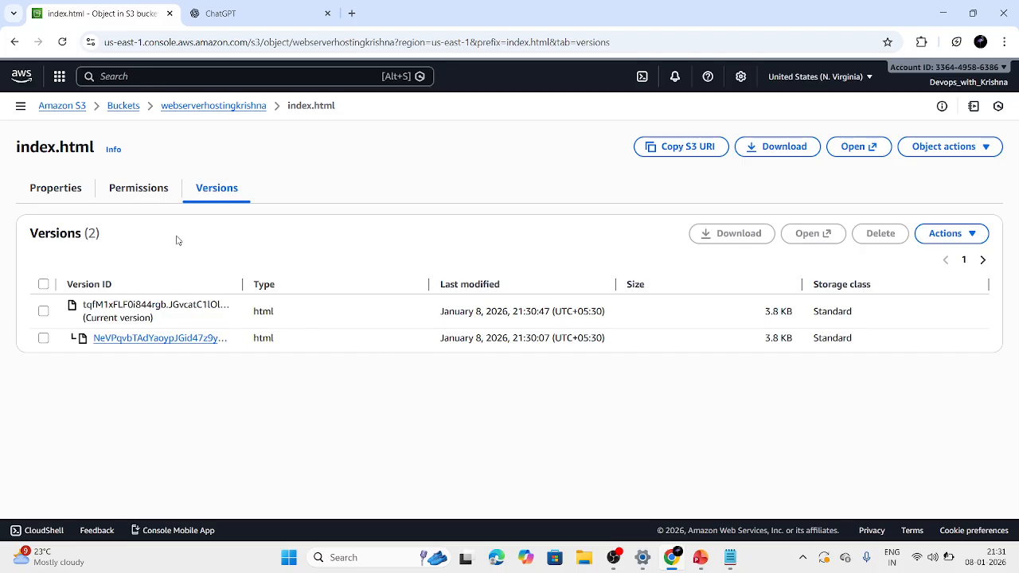
left_click(53, 191)
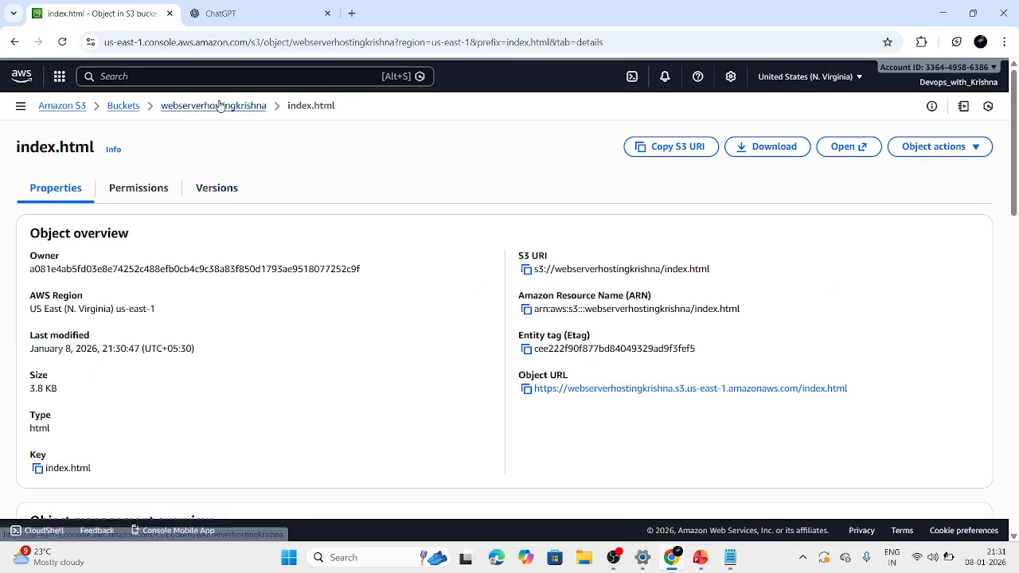
scroll(184, 337, "down", 5)
scroll(184, 337, "down", 1)
scroll(183, 337, "up", 2)
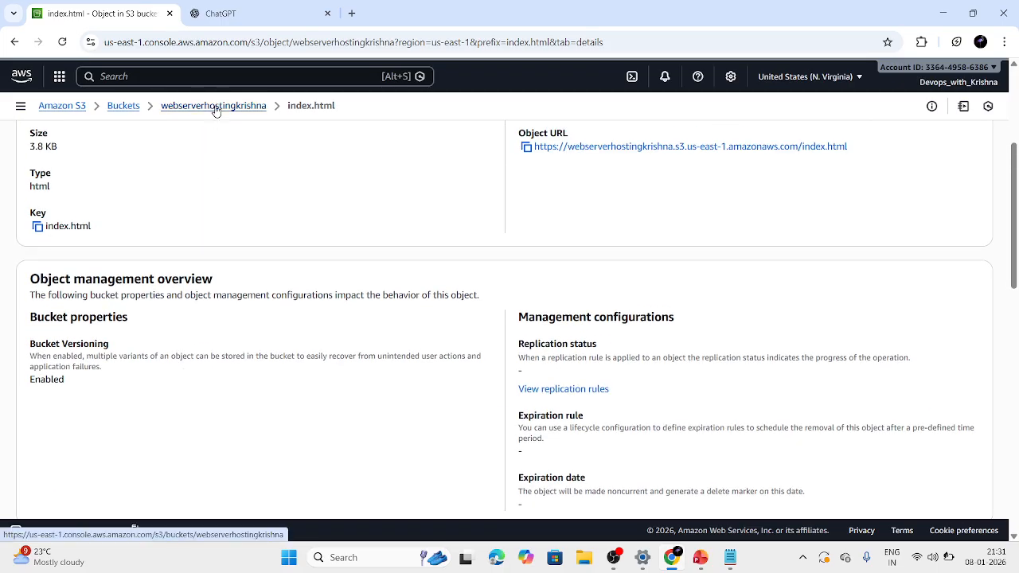
Return to the bucket and review its permissions, including public access blocking, bucket policy, object ownership and ACL.
left_click(216, 106)
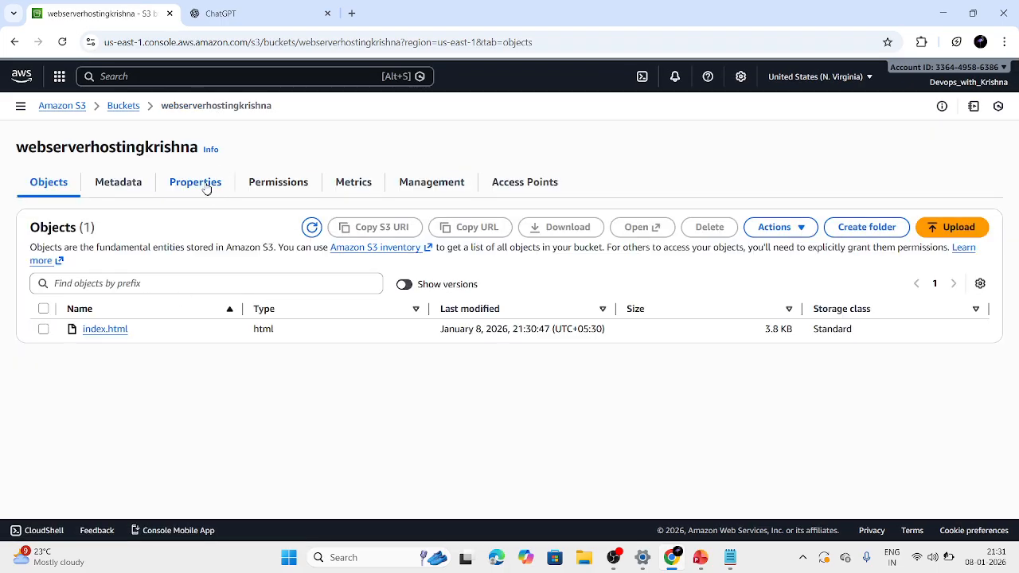
left_click(268, 183)
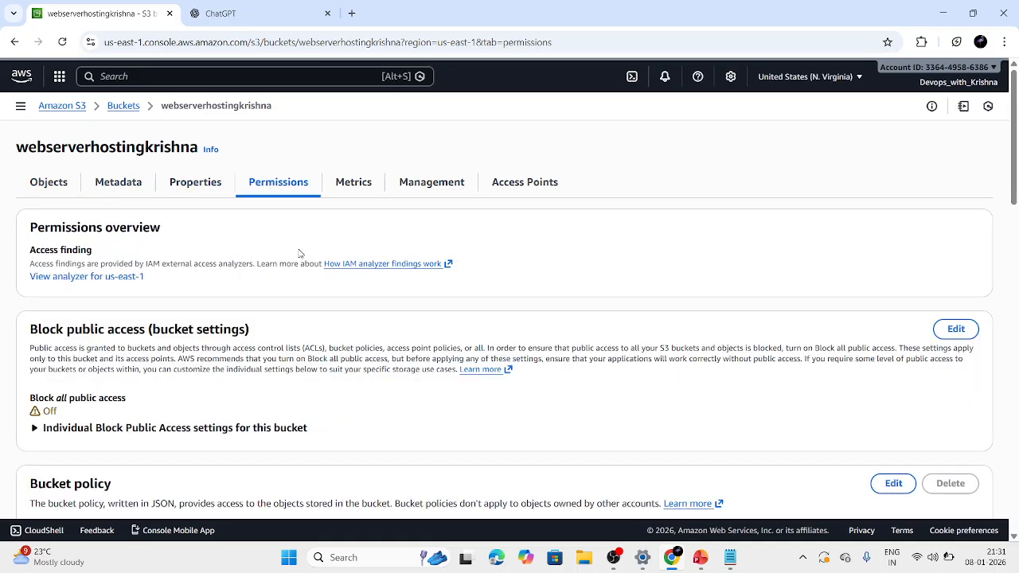
scroll(295, 255, "down", 15)
scroll(300, 253, "up", 6)
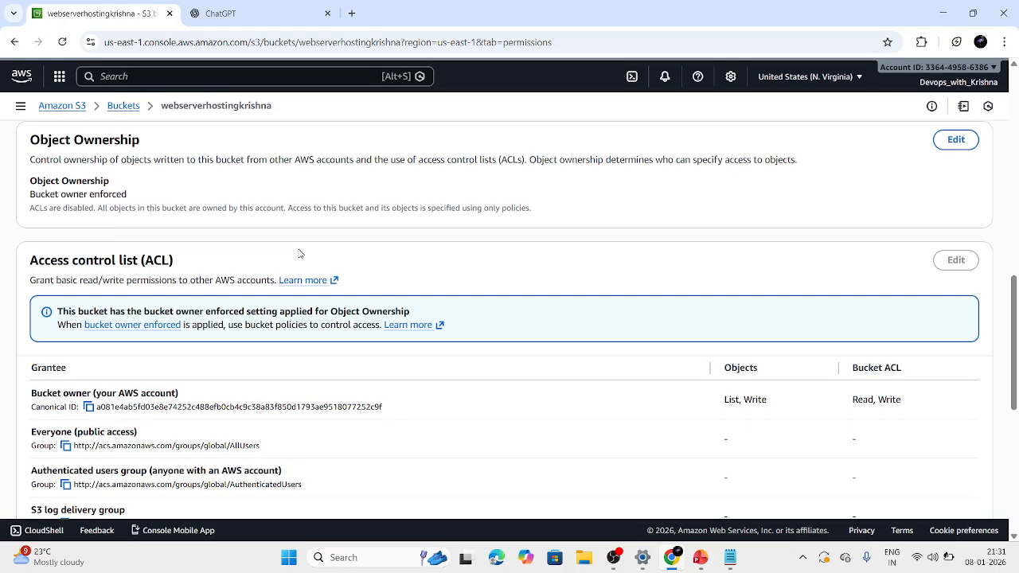
scroll(300, 253, "up", 8)
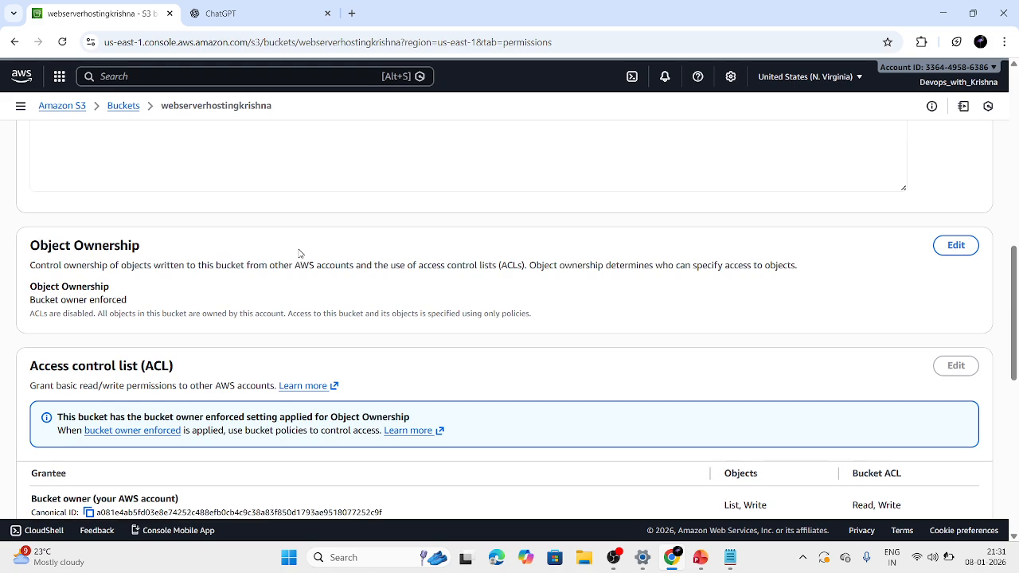
scroll(300, 253, "up", 1)
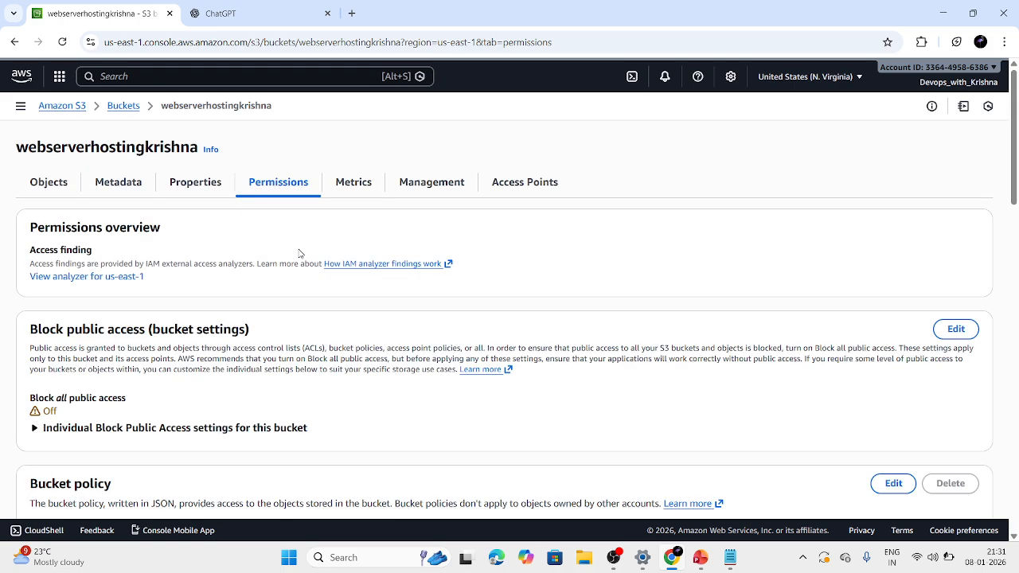
Enable static website hosting in the bucket's properties, with index.html as the index document, and save the changes.
left_click(214, 191)
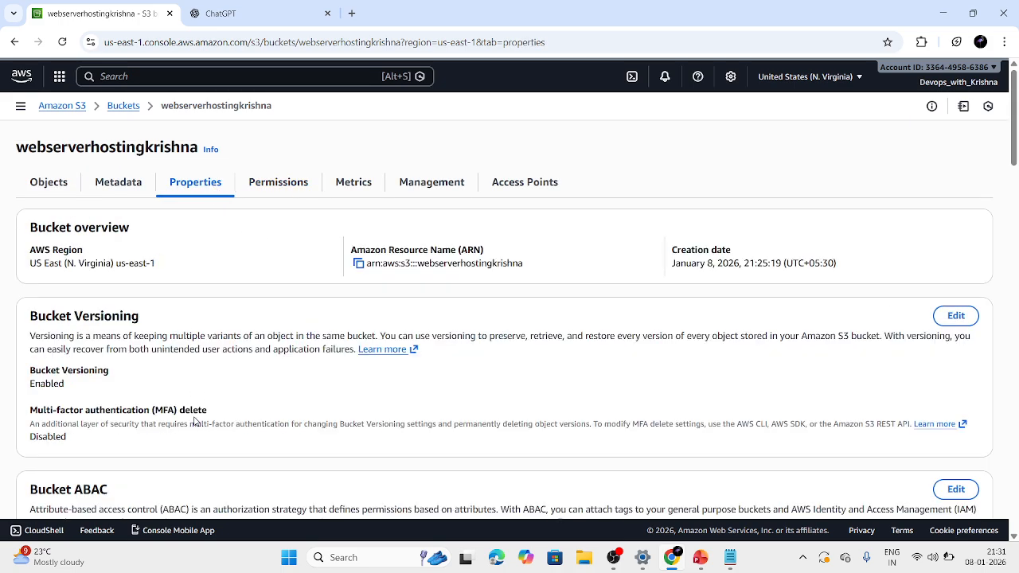
scroll(196, 419, "down", 3)
scroll(195, 421, "down", 10)
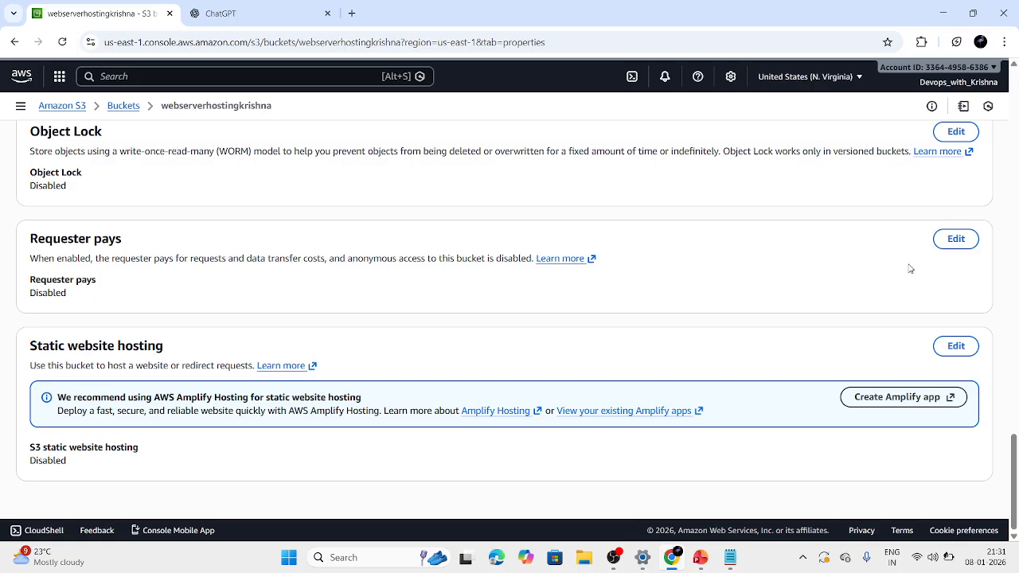
left_click(955, 347)
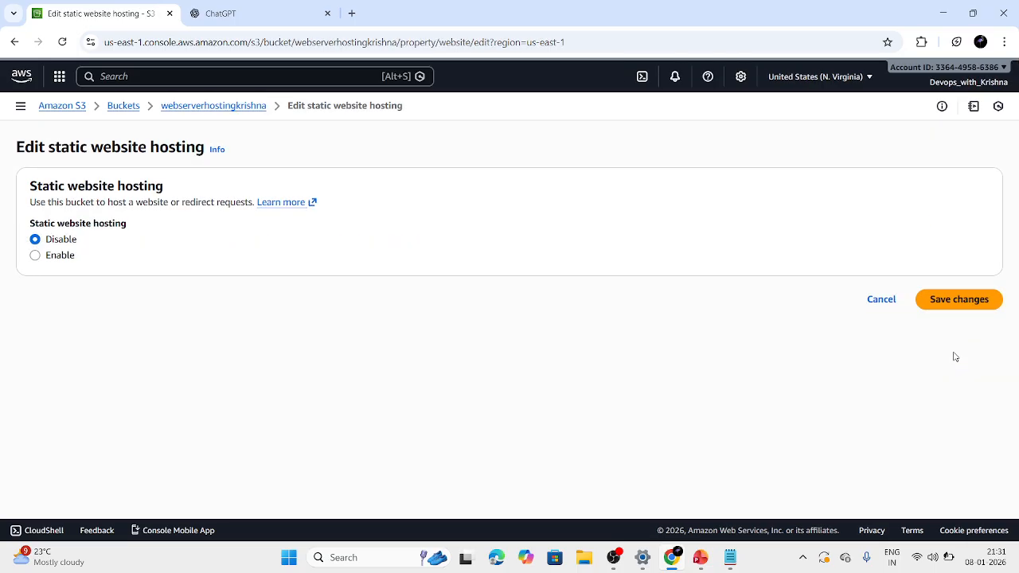
left_click(51, 258)
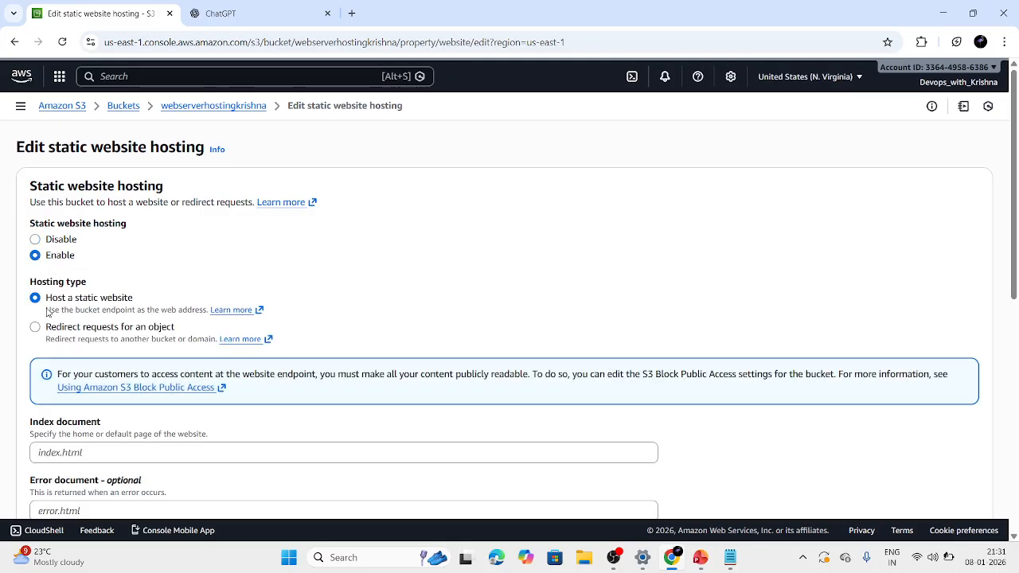
left_click(89, 452)
type("index.html")
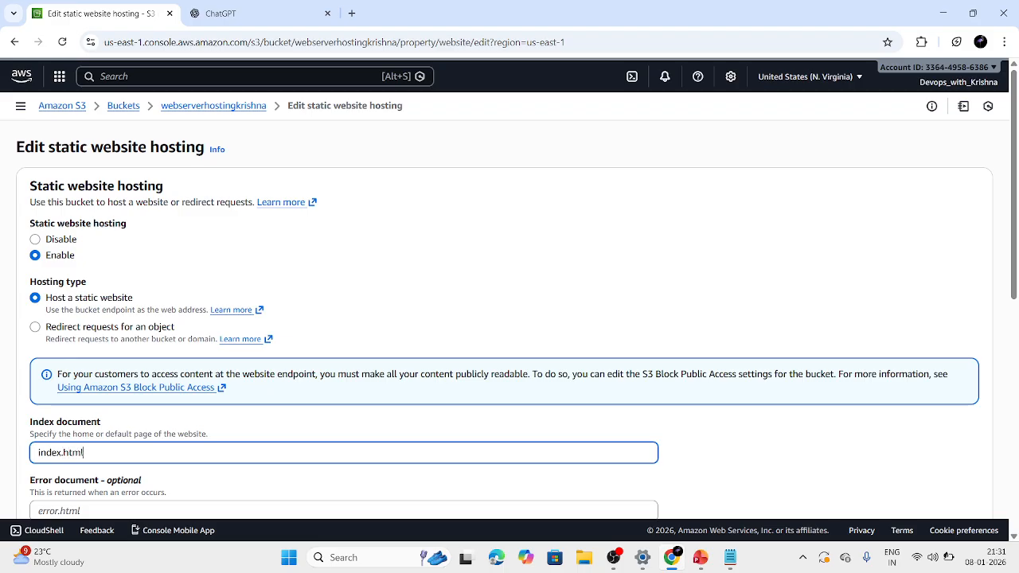
scroll(631, 476, "down", 10)
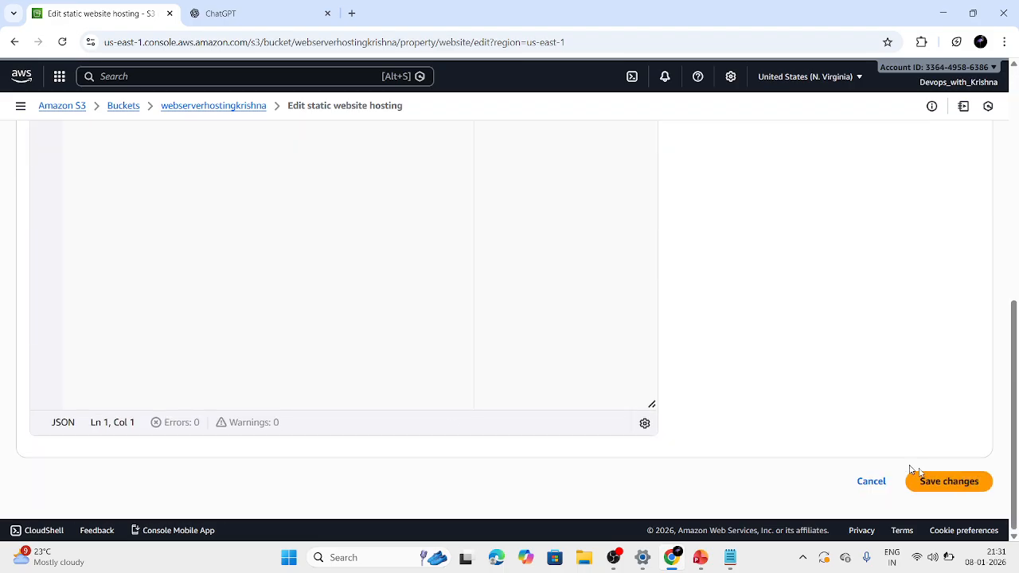
left_click(949, 481)
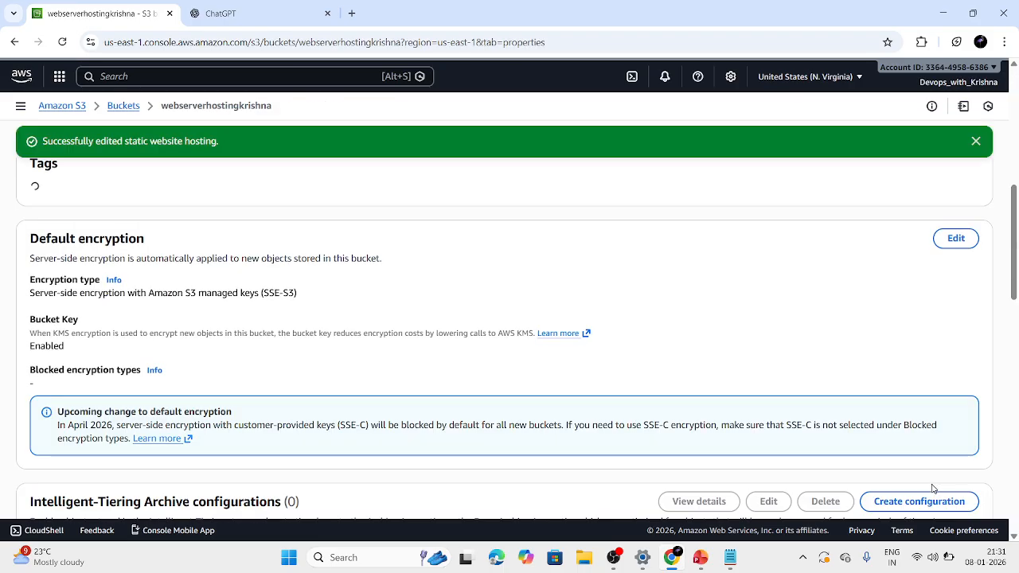
Open the bucket's static website endpoint to test it, and return to the bucket policy in the bucket's permissions.
scroll(578, 294, "down", 15)
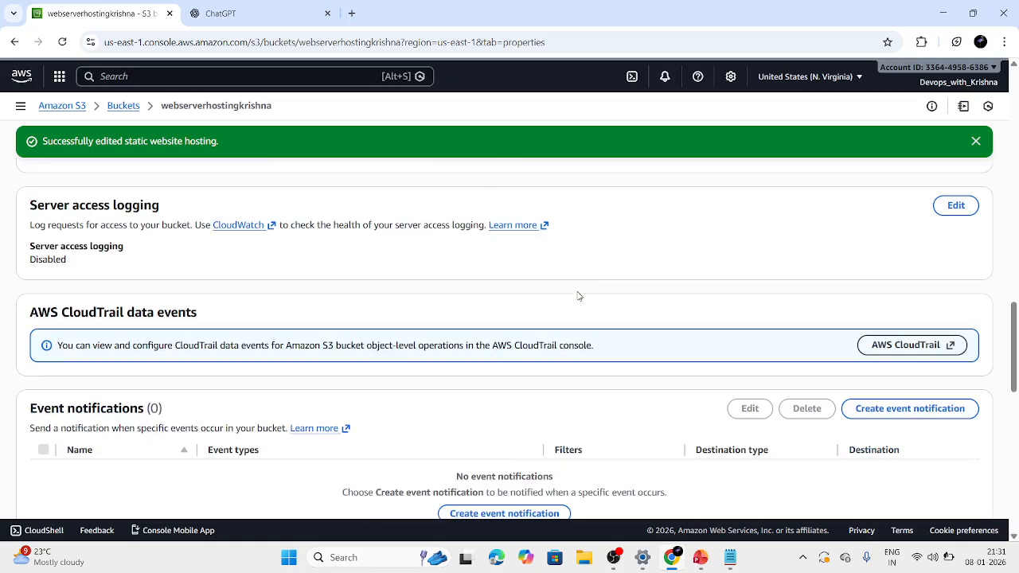
left_click(315, 466)
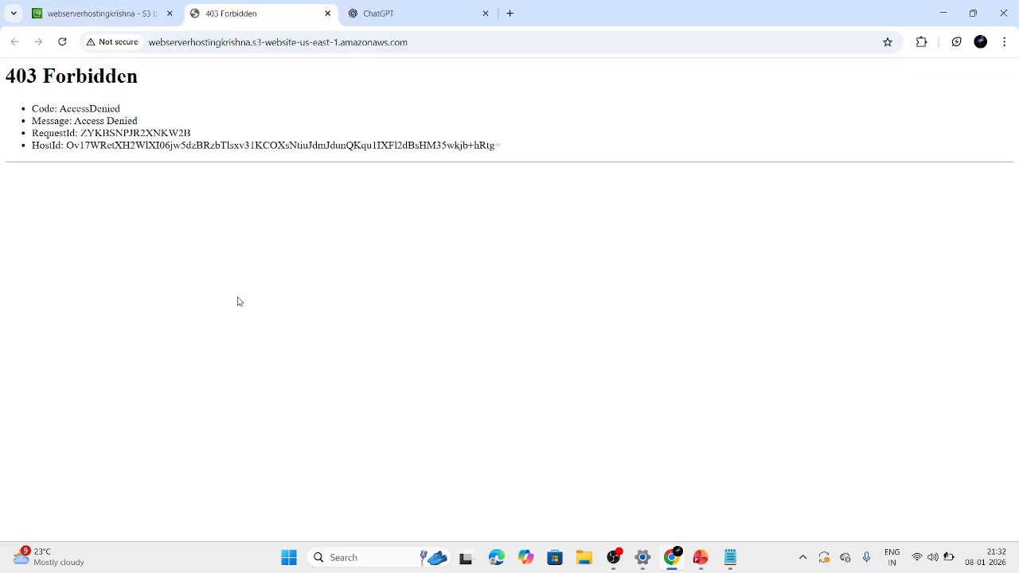
left_click(143, 16)
scroll(280, 310, "up", 15)
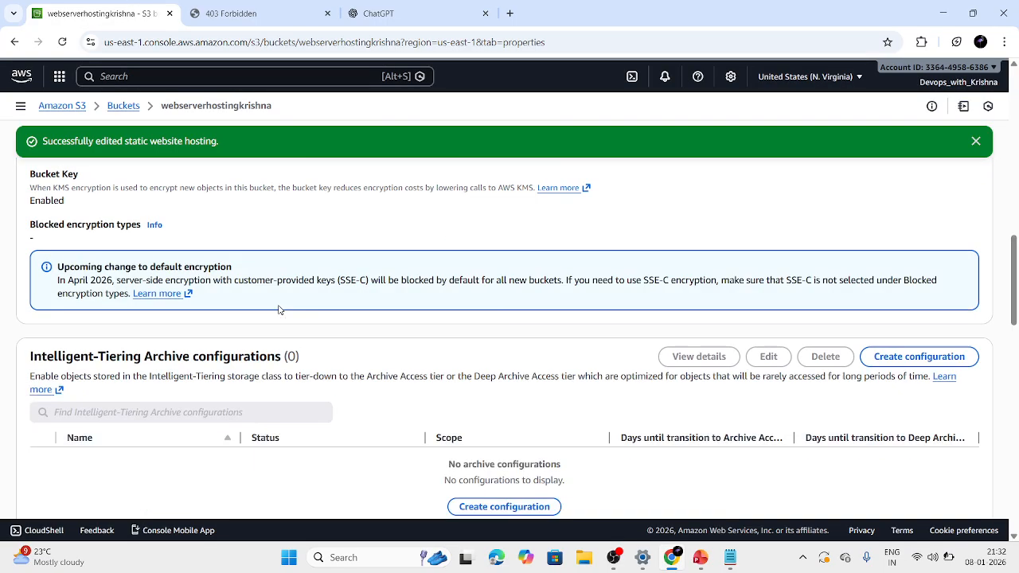
left_click(281, 225)
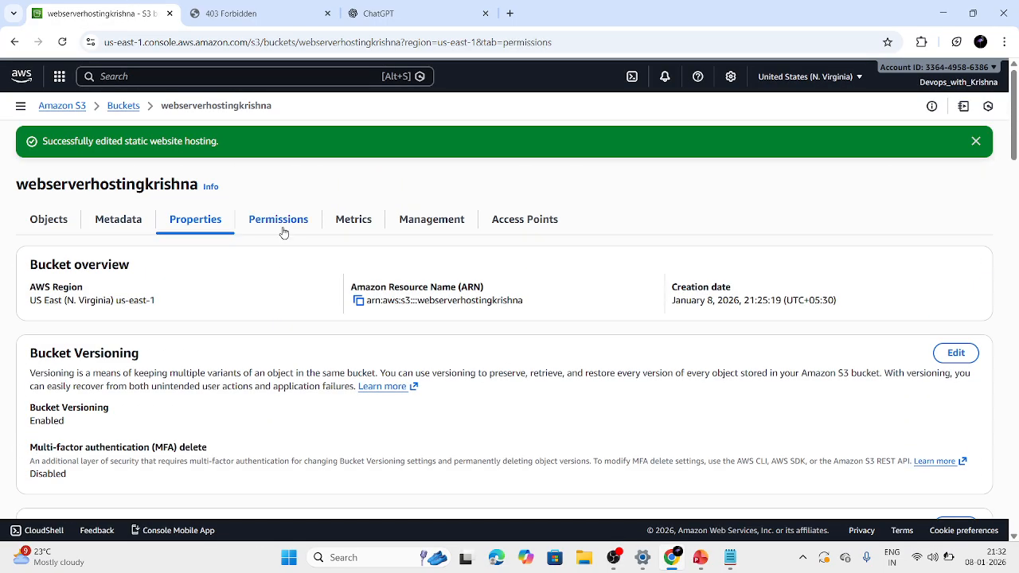
scroll(282, 230, "down", 3)
left_click(318, 398)
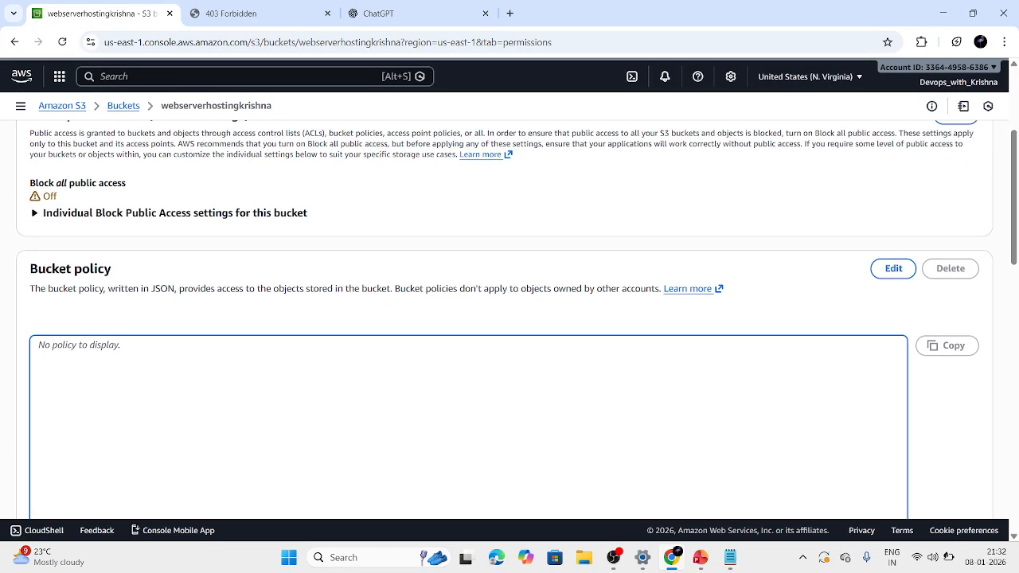
Ask ChatGPT for "s3 bucket policy to host" and copy the public-read policy JSON it generates.
left_click(354, 11)
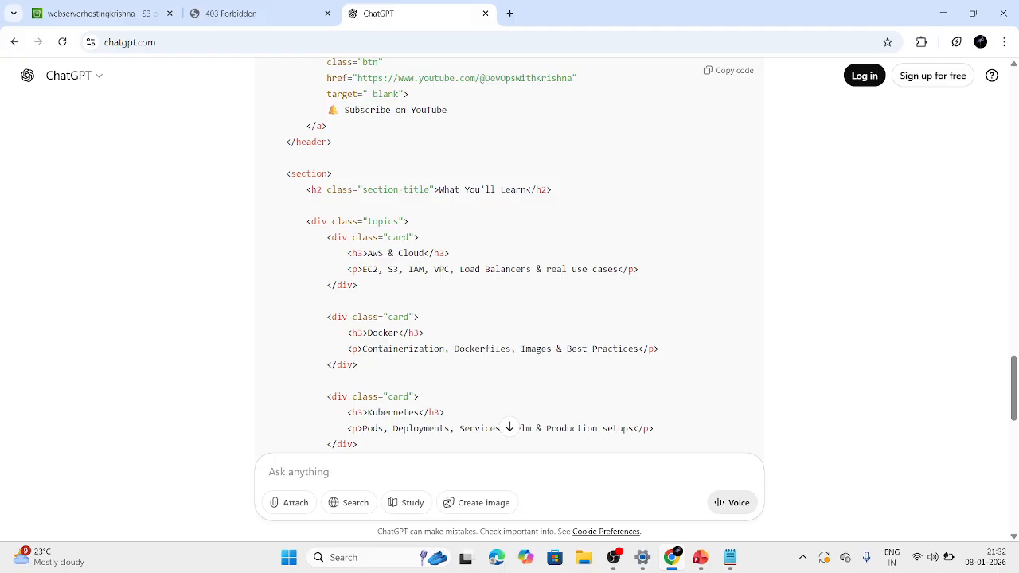
type("s3 bucket policy to host")
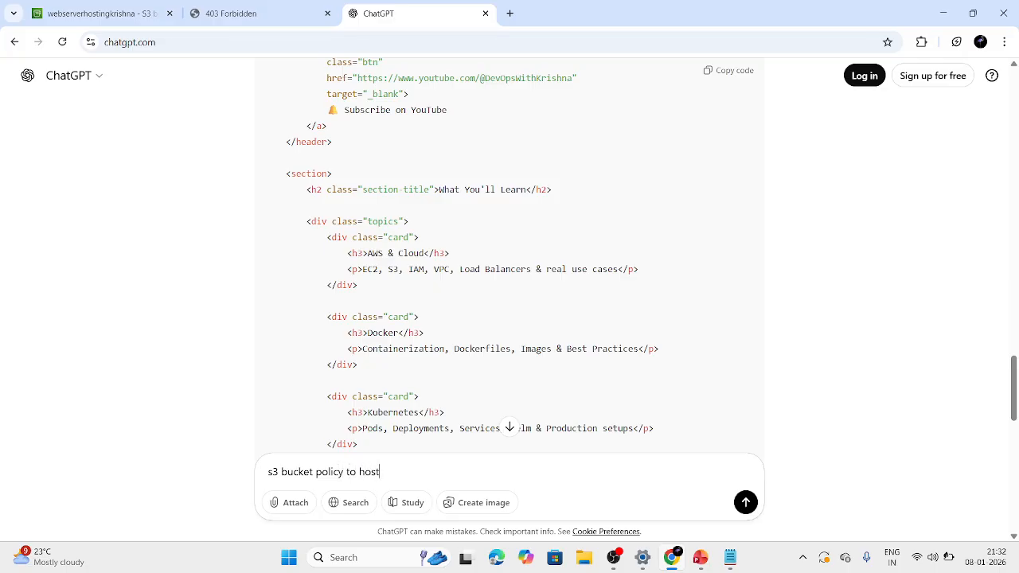
key("Return")
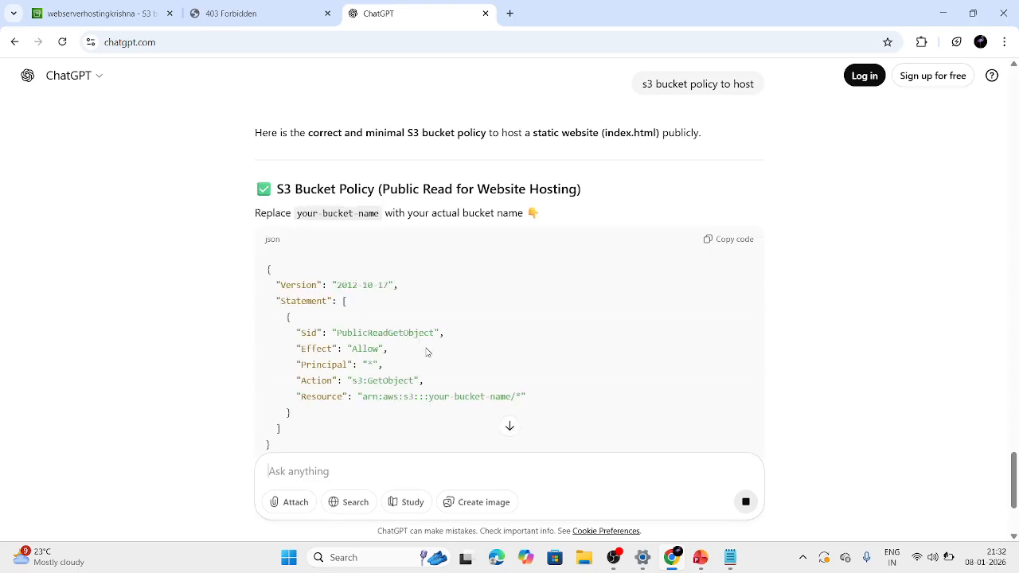
left_click(720, 246)
Open the S3 bucket policy for editing and insert the copied PublicReadGetObject policy JSON.
left_click(268, 7)
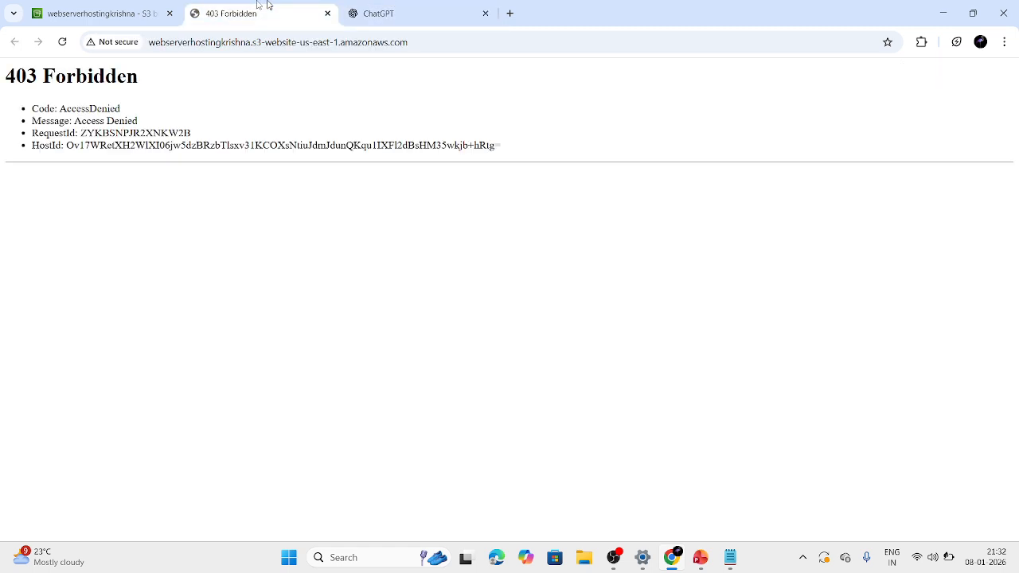
left_click(69, 6)
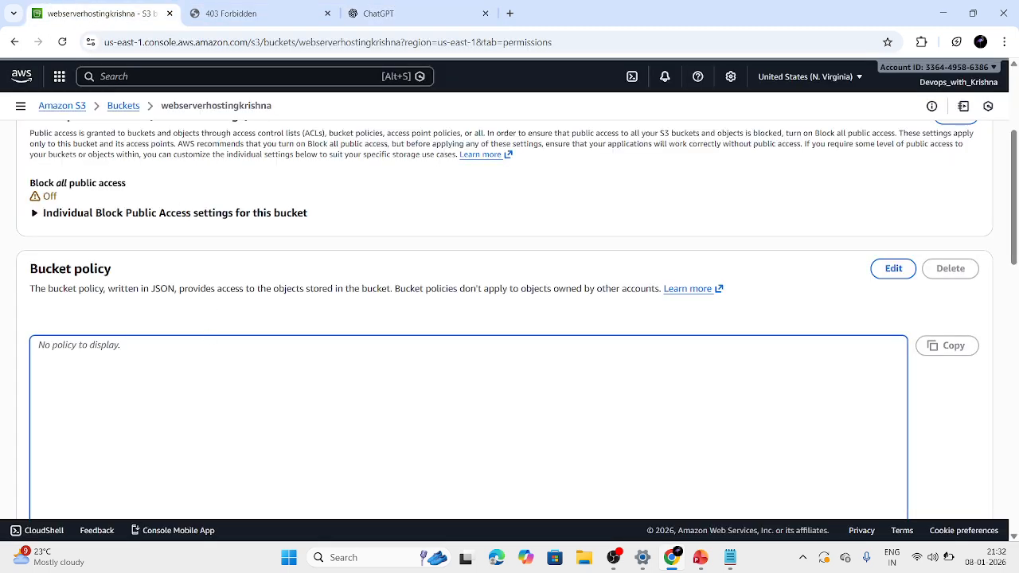
left_click(893, 268)
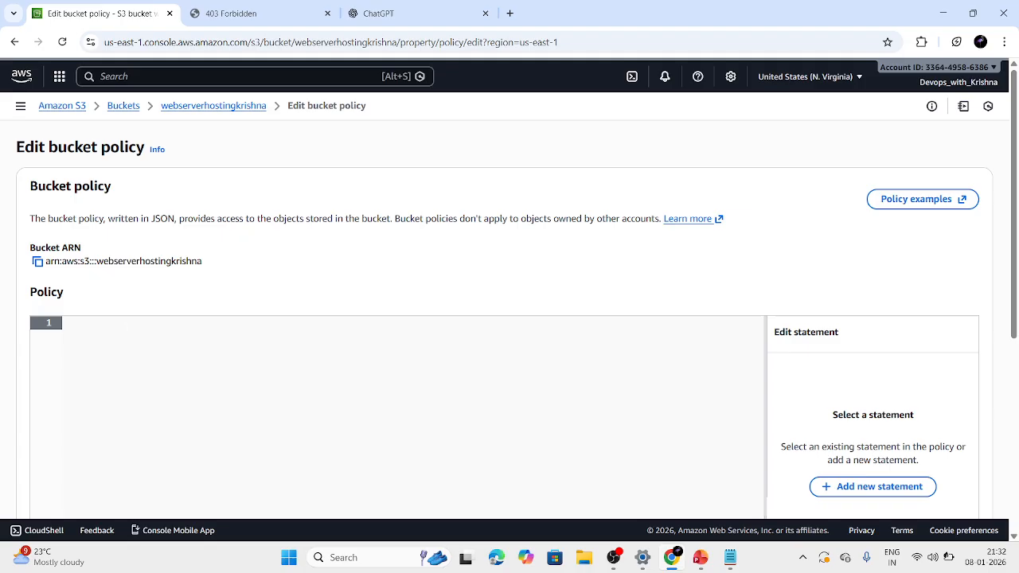
key("ctrl+v")
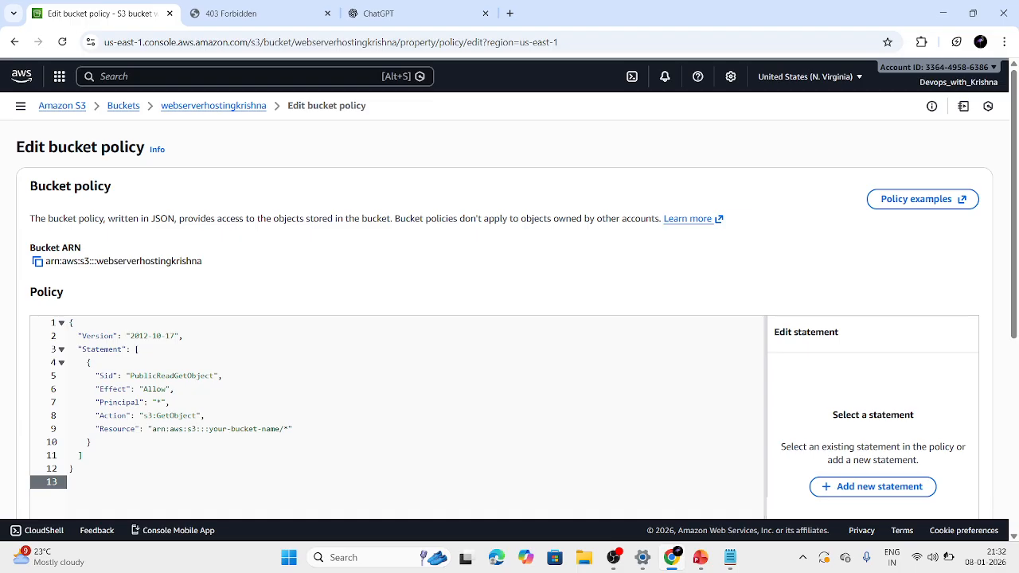
Replace the placeholder ARN in the policy's Resource value with the copied bucket ARN and try to save the policy.
left_click(284, 428)
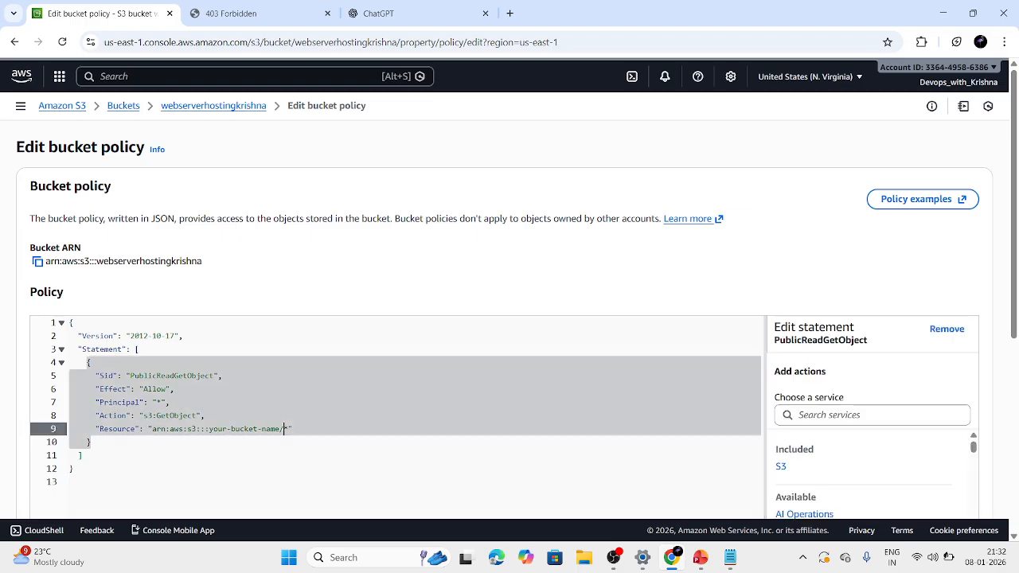
left_click(38, 262)
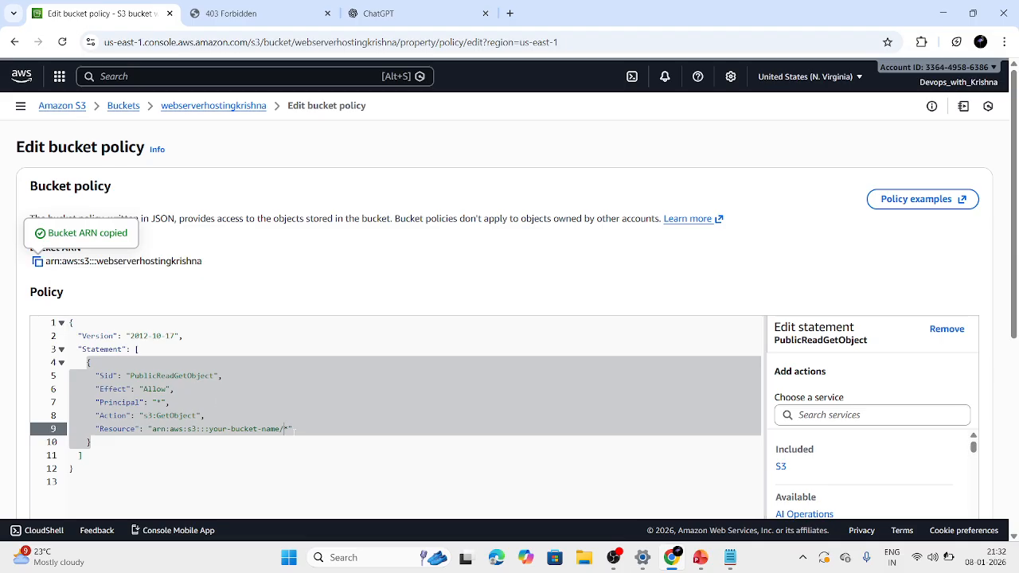
key("Left")
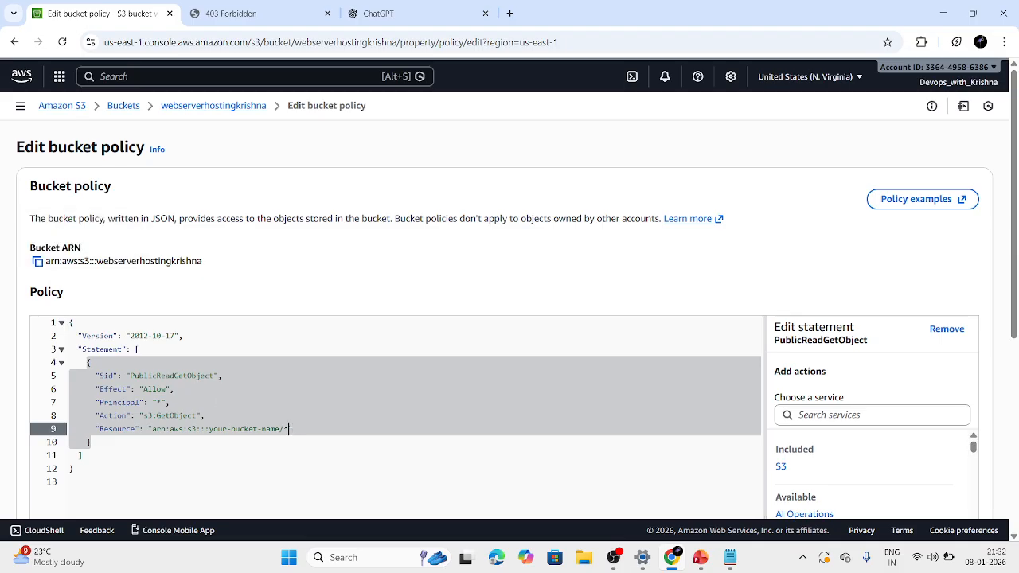
key("BackSpace")
key("BackSpace")
key("BackSpace")
key("BackSpace")
key("BackSpace")
key("BackSpace")
key("BackSpace")
key("BackSpace")
key("BackSpace")
key("BackSpace")
key("BackSpace")
key("BackSpace")
key("BackSpace")
key("BackSpace")
key("BackSpace")
key("BackSpace")
key("BackSpace")
key("BackSpace")
key("BackSpace")
key("BackSpace")
key("BackSpace")
key("BackSpace")
key("BackSpace")
key("BackSpace")
key("BackSpace")
key("BackSpace")
key("BackSpace")
key("BackSpace")
key("BackSpace")
key("BackSpace")
key("BackSpace")
key("ctrl+v")
left_click(472, 456)
scroll(472, 459, "down", 5)
left_click(924, 481)
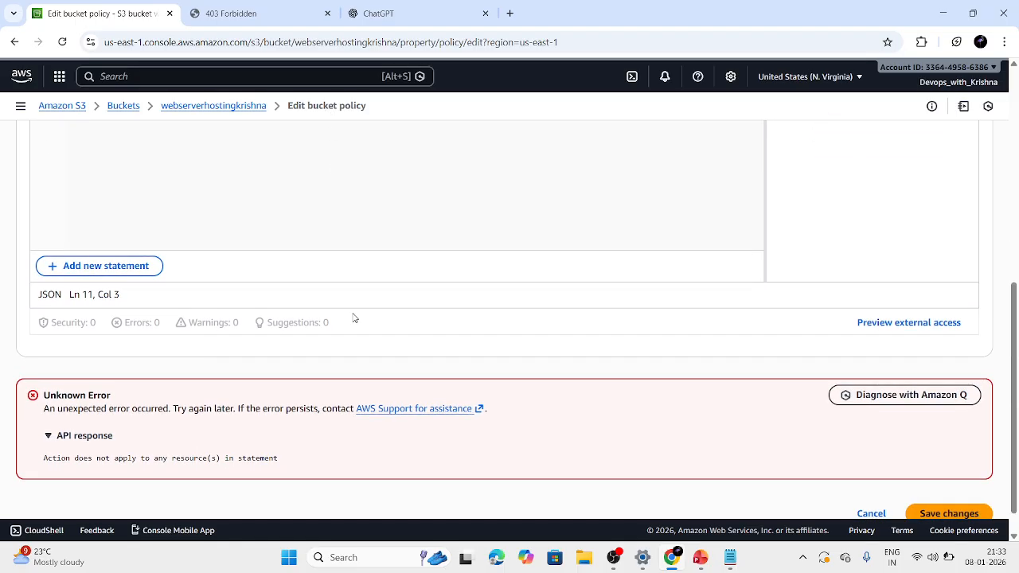
Append /* to the bucket ARN in the policy's Resource value, checking against ChatGPT's version, and save the bucket policy.
scroll(354, 319, "up", 5)
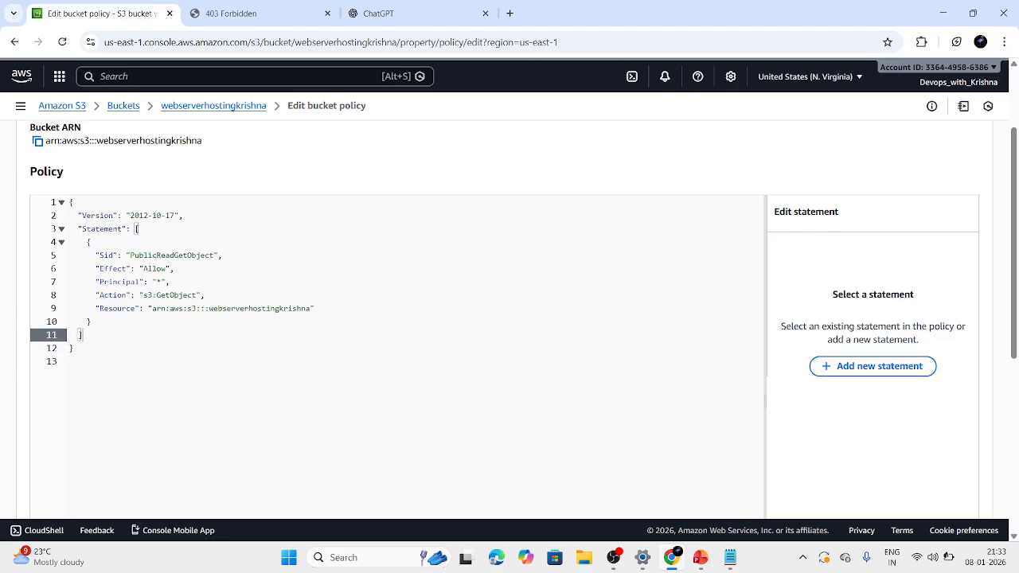
left_click(311, 308)
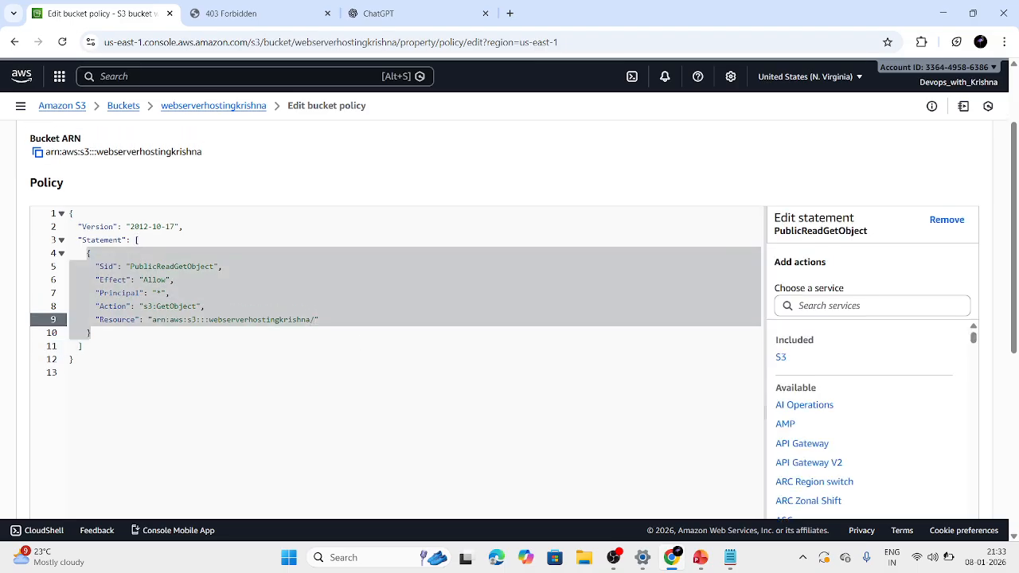
left_click(382, 14)
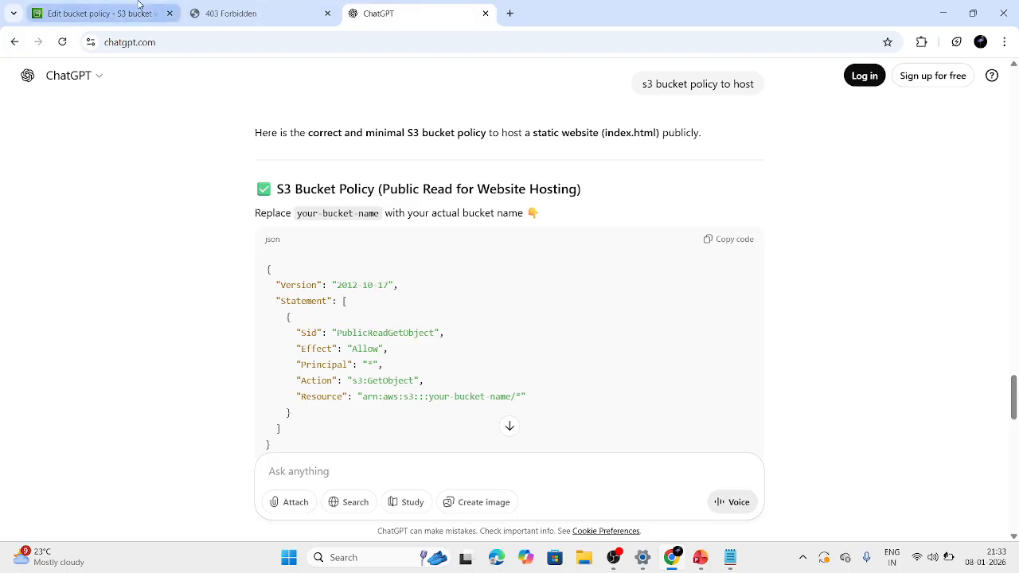
left_click(138, 5)
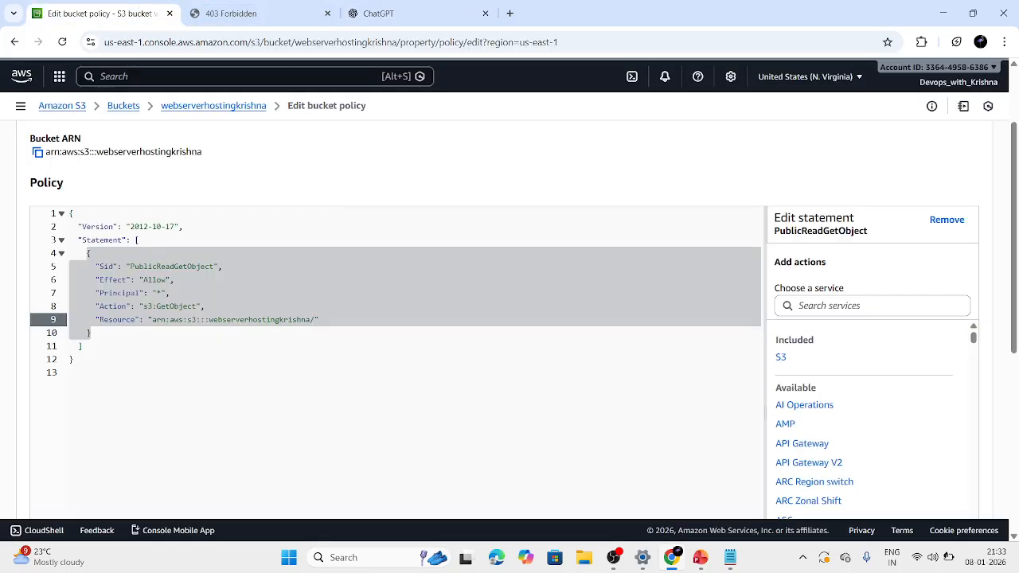
type("*")
scroll(489, 339, "down", 5)
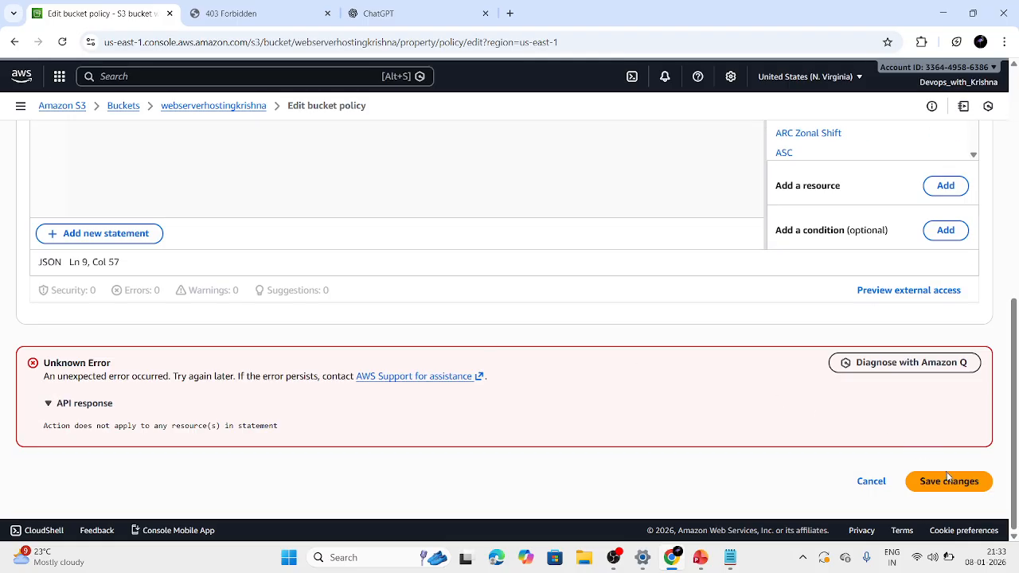
left_click(950, 481)
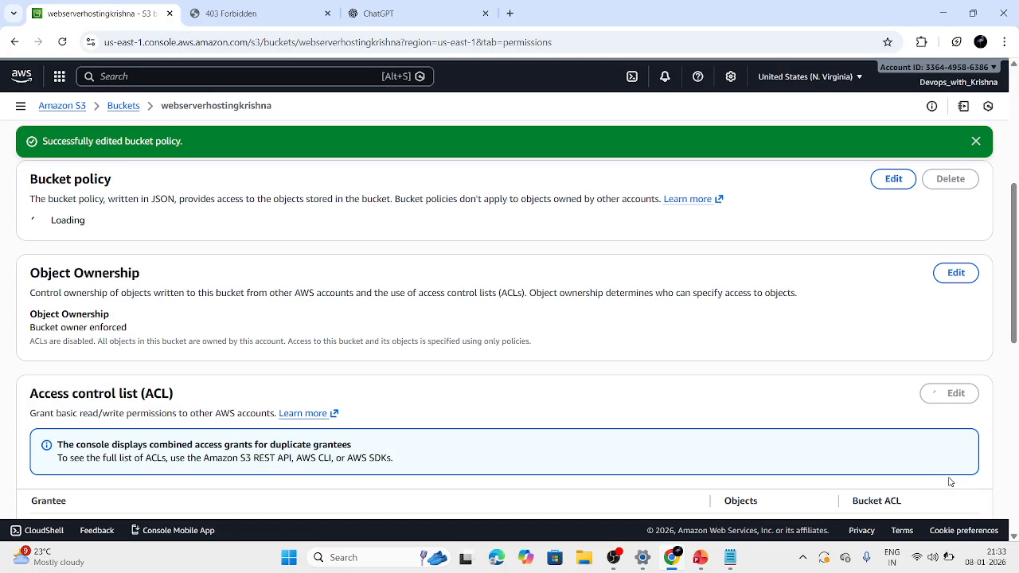
Reload the bucket's website endpoint and look through the hosted DevOps page.
scroll(921, 478, "down", 6)
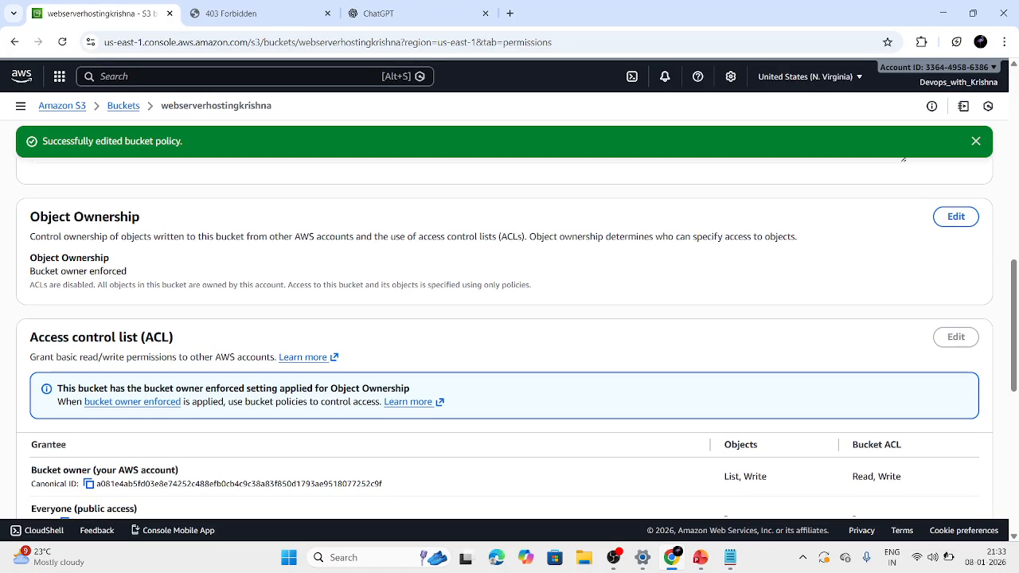
left_click(239, 14)
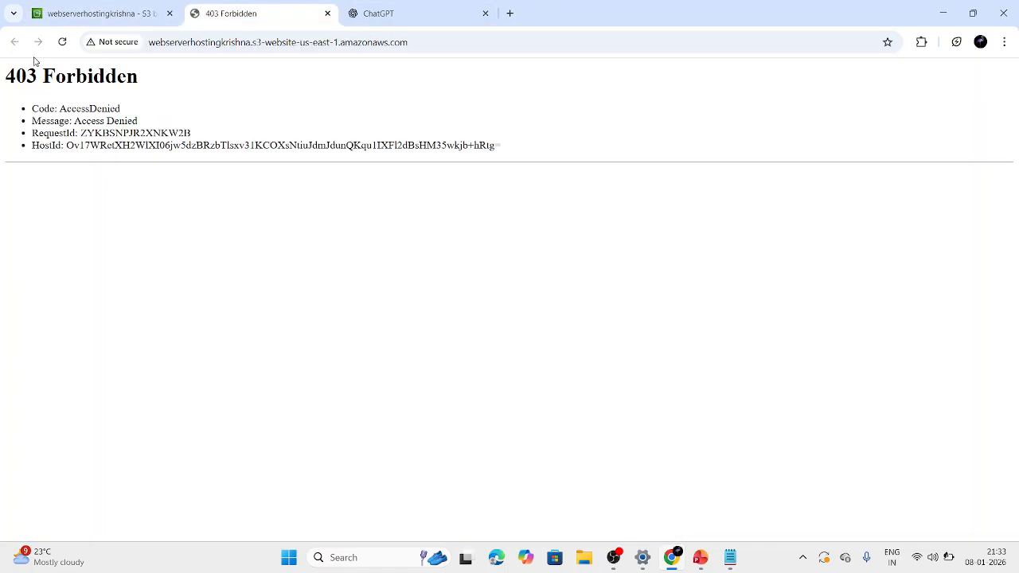
left_click(61, 43)
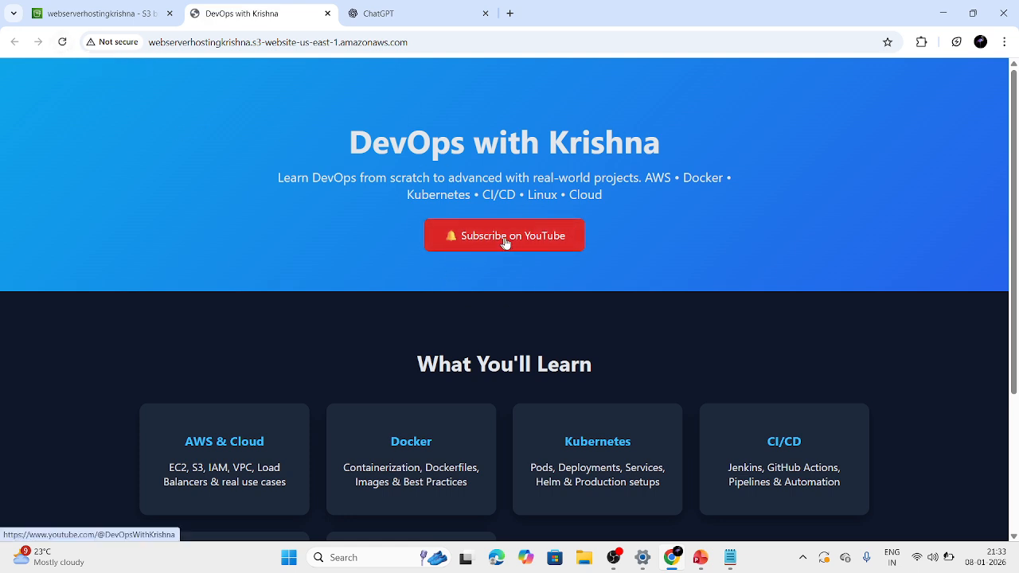
scroll(402, 341, "down", 3)
scroll(402, 341, "up", 3)
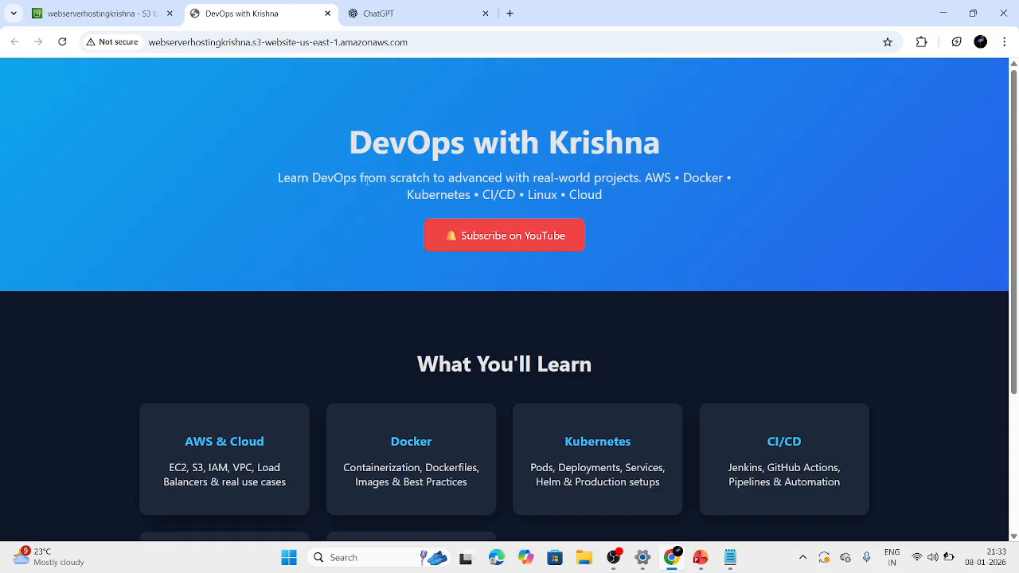
Revisit the S3 bucket list and the hosted page, and switch to the Hands on slide in PowerPoint.
left_click(111, 16)
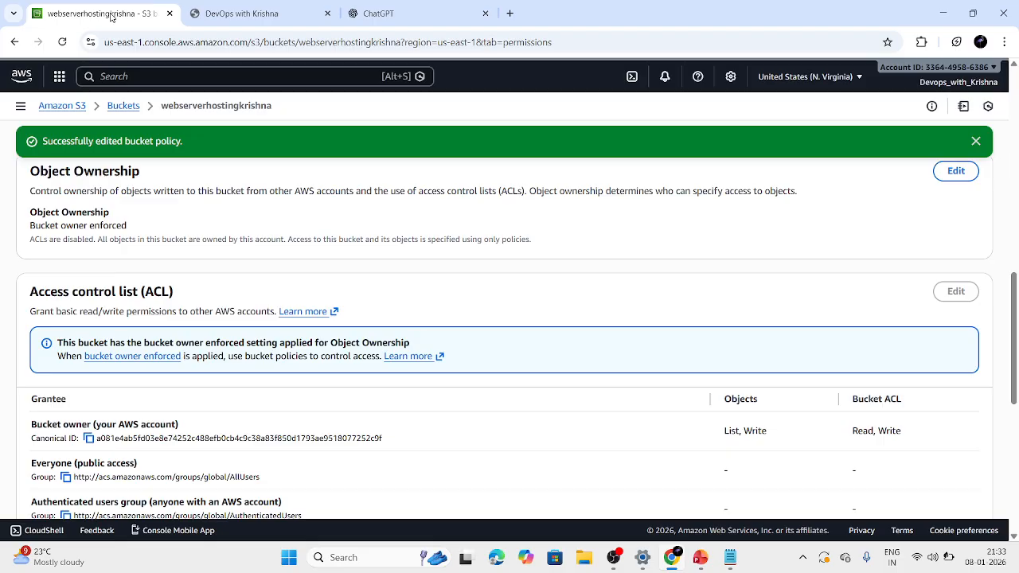
left_click(123, 105)
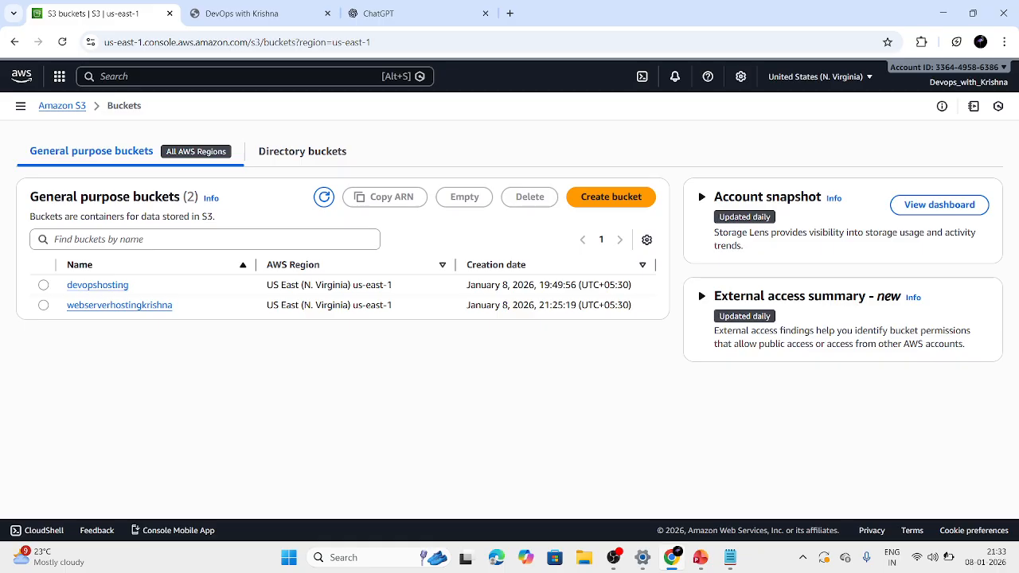
left_click(228, 4)
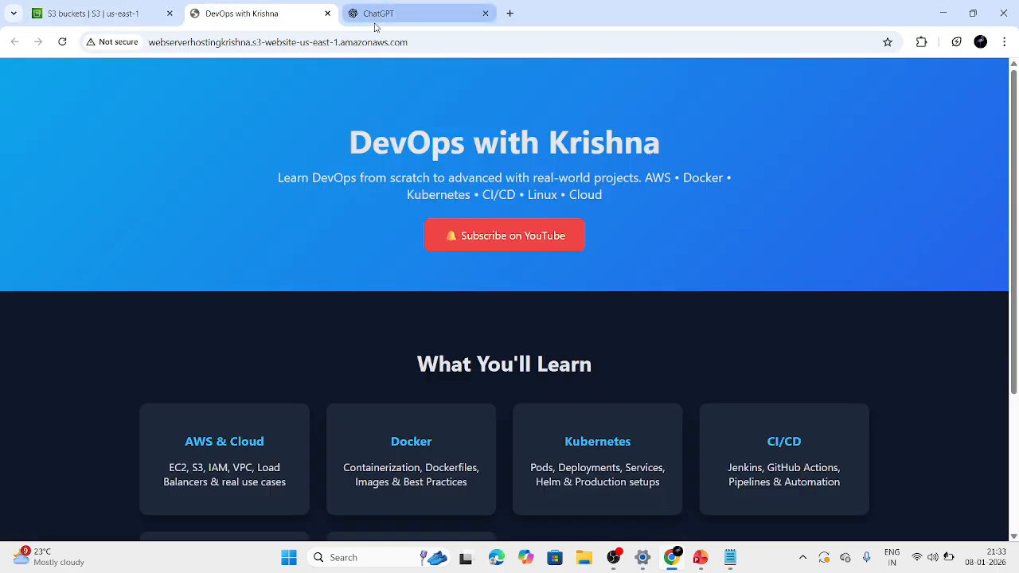
mouse_move(375, 27)
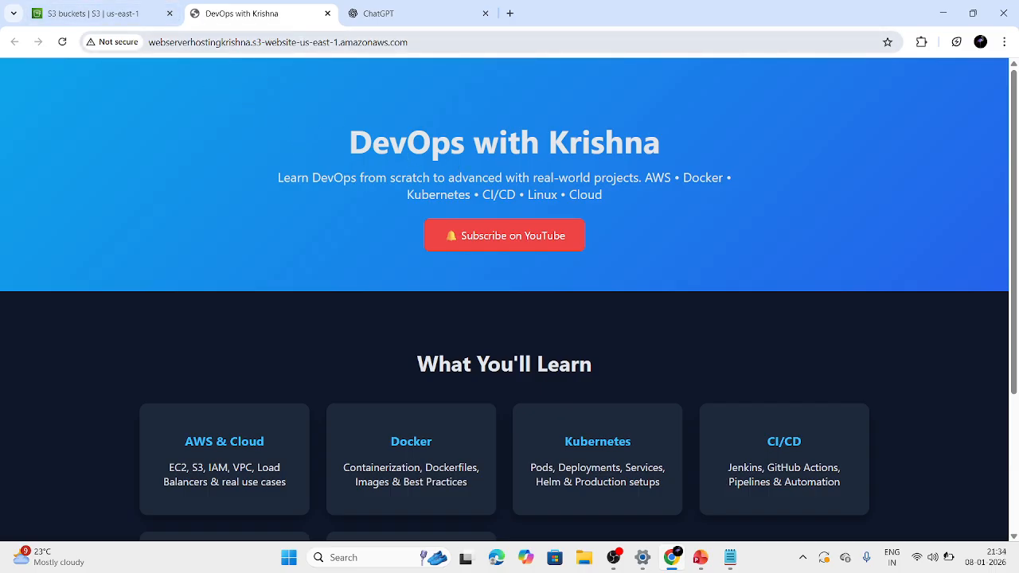
left_click(119, 7)
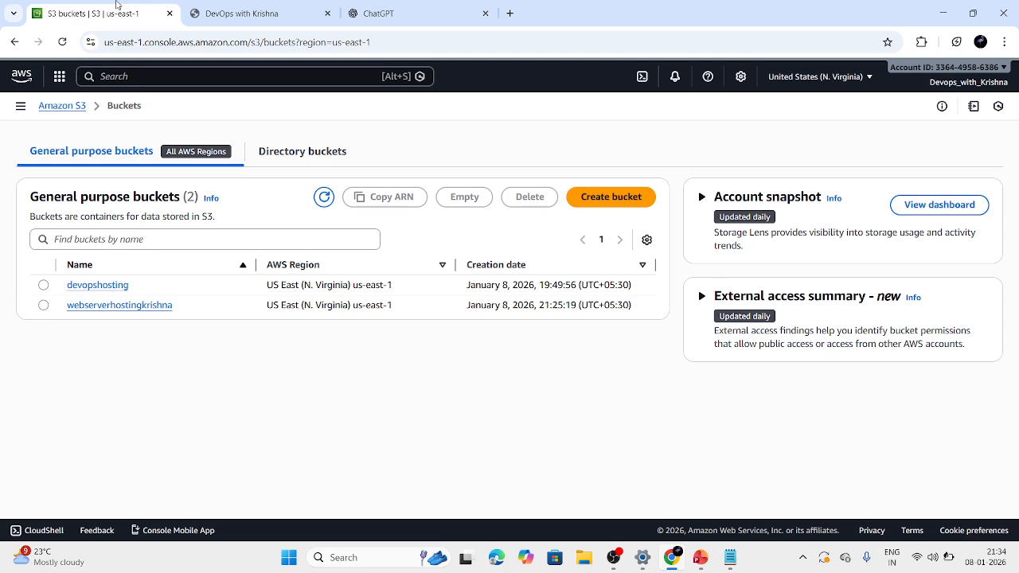
left_click(702, 555)
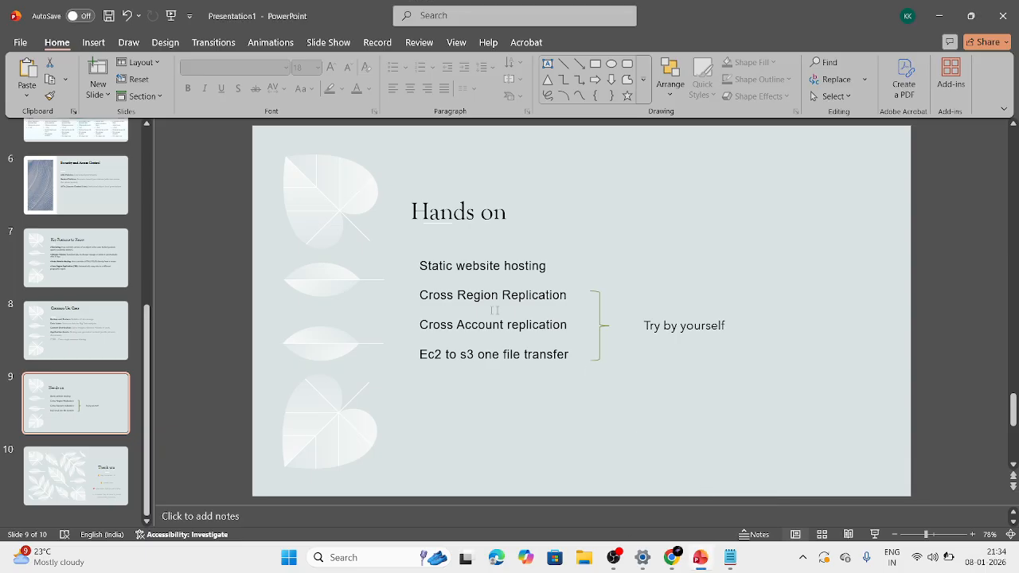